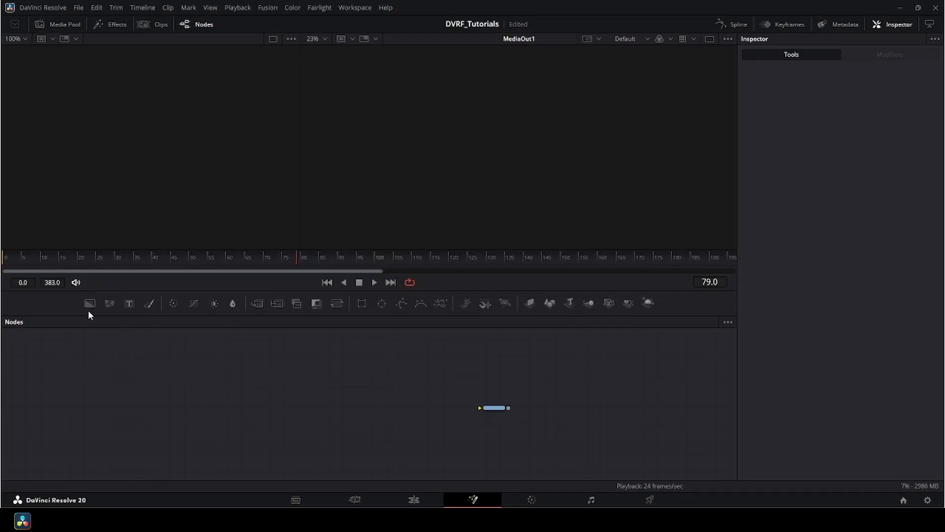
Step: Add a Background node, connect its output to MediaOut1, and arrange the two nodes in the node graph
{"action": "left_click_drag", "start_coordinate": [89, 304], "coordinate": [556, 401]}
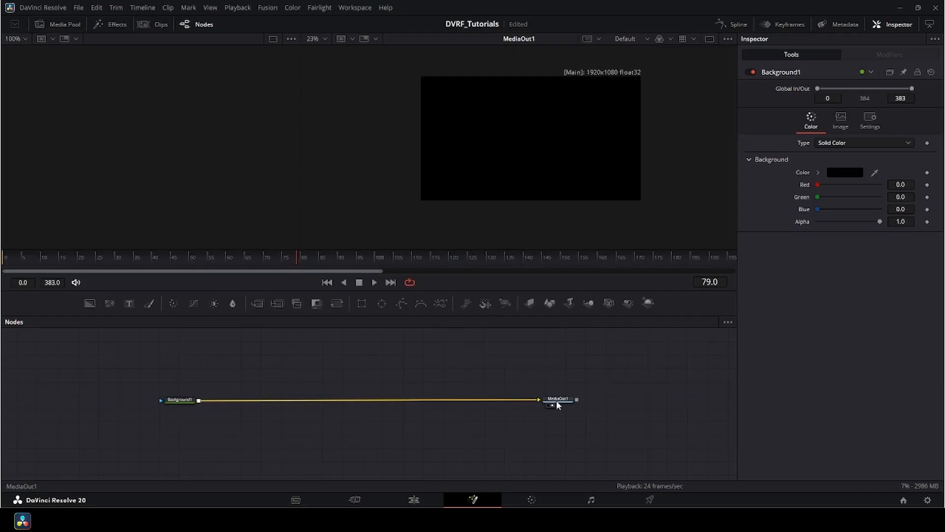
{"action": "left_click", "coordinate": [574, 405]}
{"action": "left_click", "coordinate": [181, 434]}
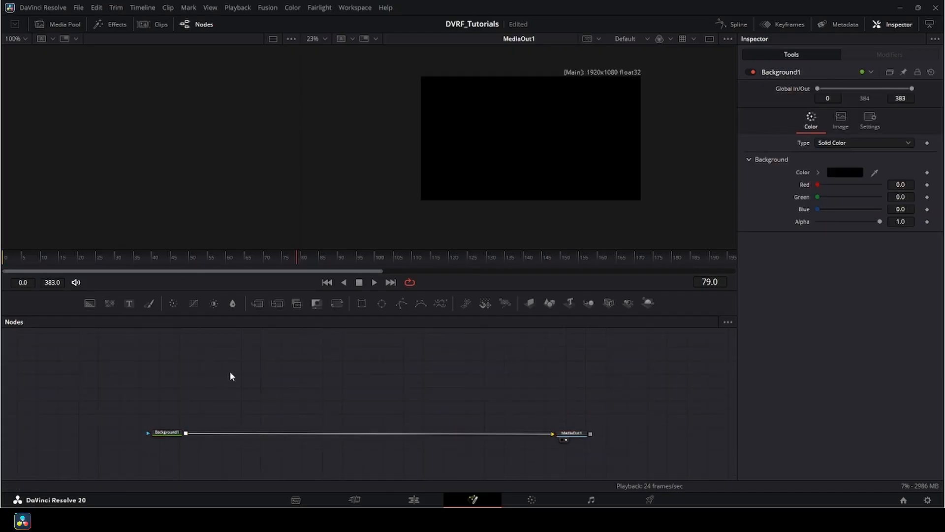
Step: Add a second Background node above the connection line and set its color to white
{"action": "left_click_drag", "start_coordinate": [90, 302], "coordinate": [409, 370]}
{"action": "left_click", "coordinate": [818, 172]}
{"action": "left_click", "coordinate": [815, 181]}
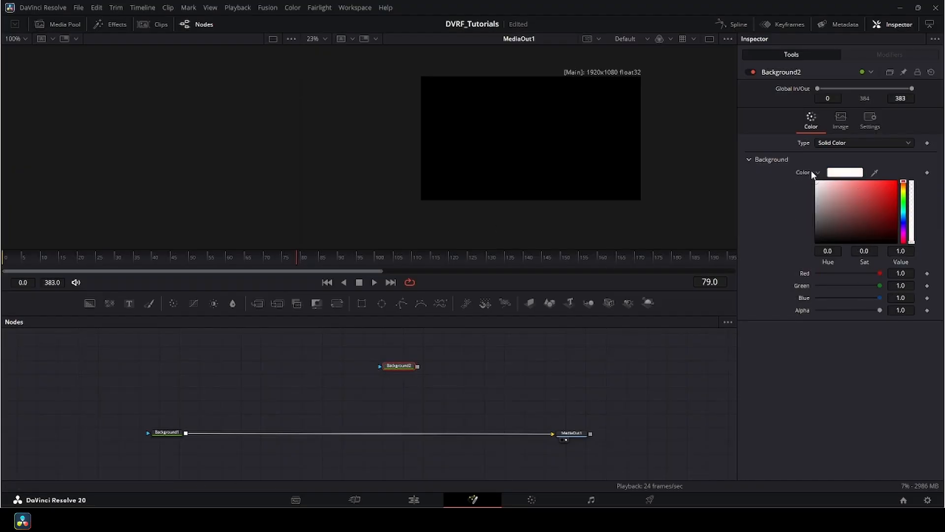
{"action": "left_click", "coordinate": [819, 173]}
Step: Mask the white background with an Ellipse node, merge it over the first background, and move its node closer to the mask
{"action": "left_click_drag", "start_coordinate": [411, 367], "coordinate": [417, 386]}
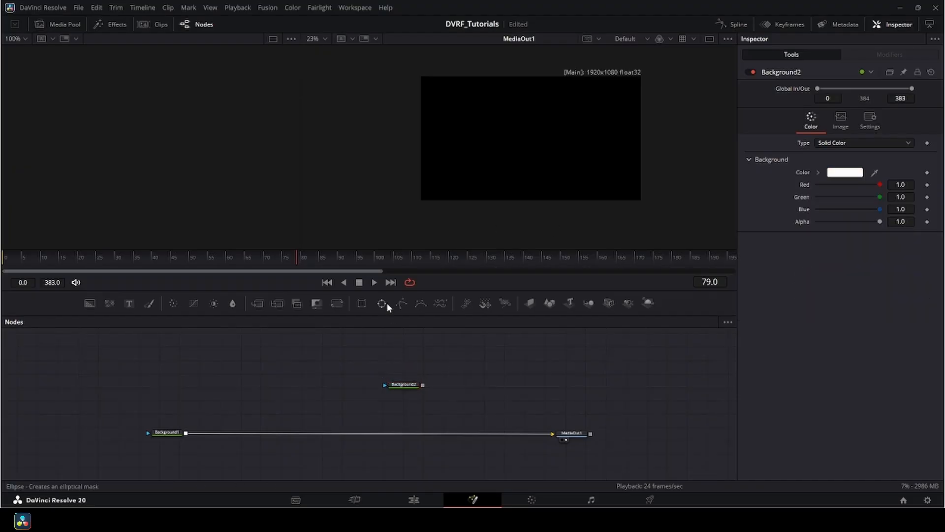
{"action": "left_click_drag", "start_coordinate": [386, 302], "coordinate": [186, 432]}
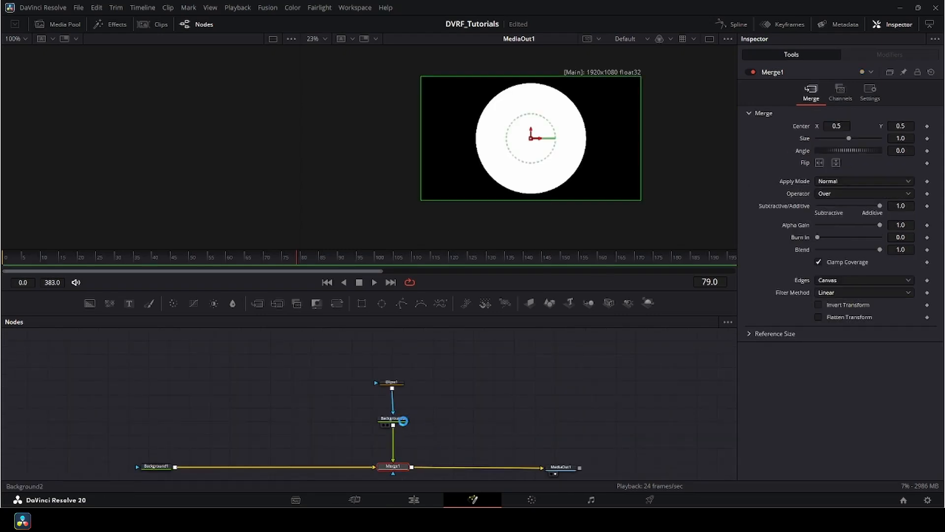
{"action": "mouse_move", "coordinate": [403, 421]}
{"action": "left_mouse_down"}
{"action": "mouse_move", "coordinate": [412, 411]}
{"action": "mouse_move", "coordinate": [402, 384]}
{"action": "mouse_move", "coordinate": [404, 407]}
{"action": "left_mouse_up"}
Step: Link the ellipse mask's Width to its Height with an expression and shrink the circle to a height of 0.0614
{"action": "left_click", "coordinate": [403, 382]}
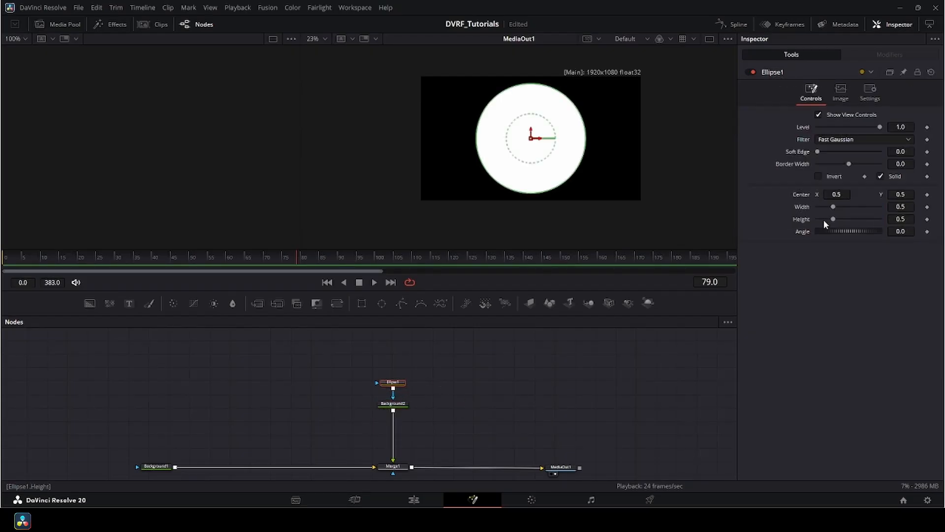
{"action": "right_click", "coordinate": [928, 207]}
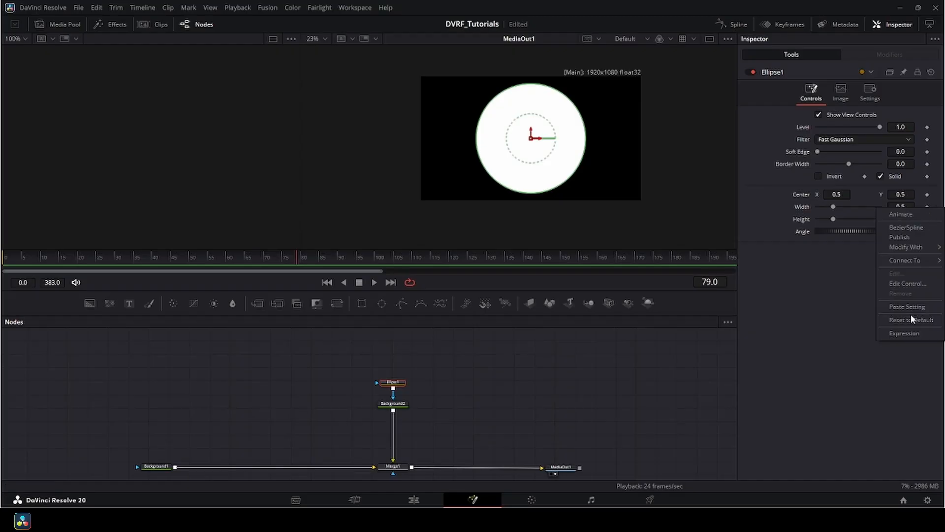
{"action": "left_click", "coordinate": [906, 333]}
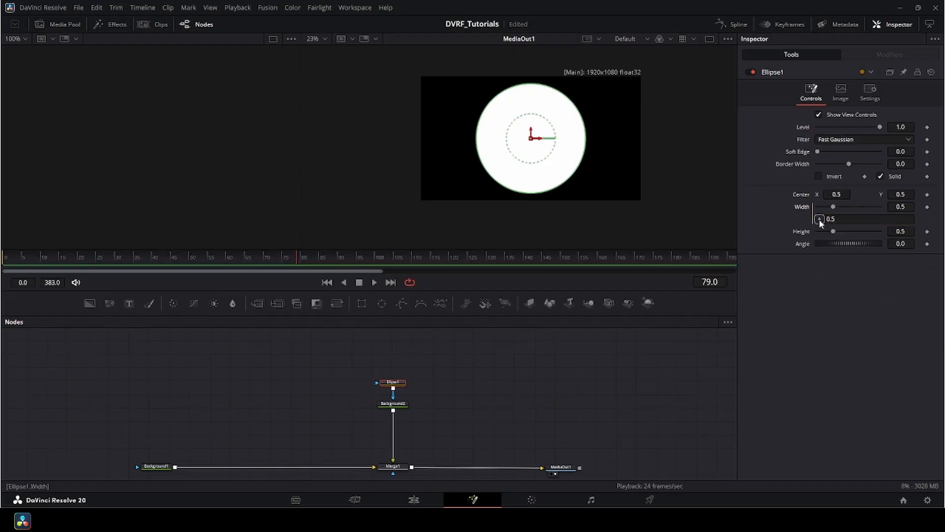
{"action": "left_click_drag", "start_coordinate": [819, 220], "coordinate": [784, 252]}
Step: Add a third Background node, merge it over the first background ahead of the circle's merge, and set its alpha to 0
{"action": "left_click_drag", "start_coordinate": [229, 394], "coordinate": [295, 364]}
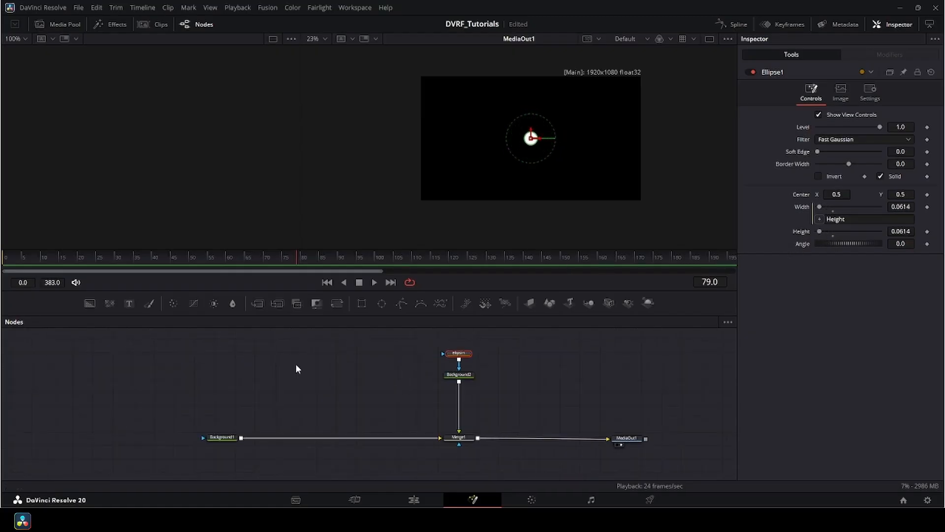
{"action": "left_click_drag", "start_coordinate": [220, 439], "coordinate": [178, 437]}
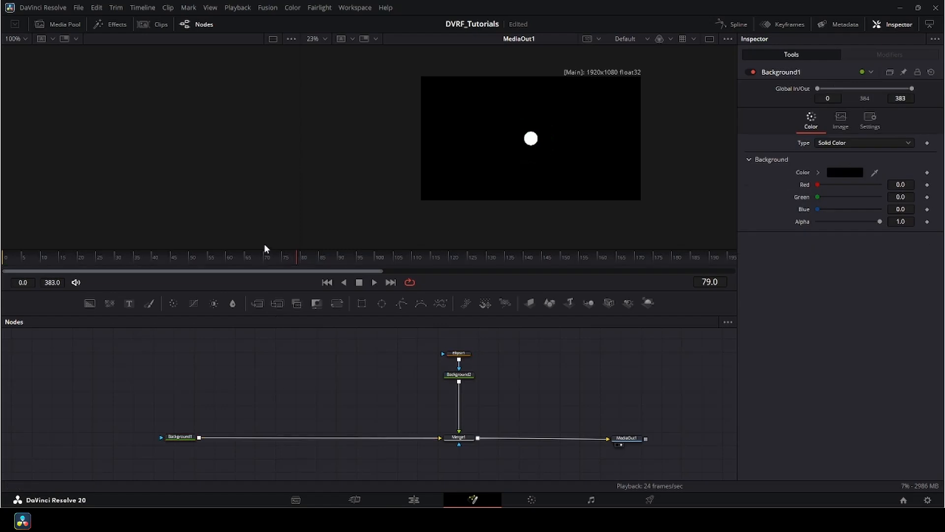
{"action": "left_click_drag", "start_coordinate": [191, 389], "coordinate": [185, 416]}
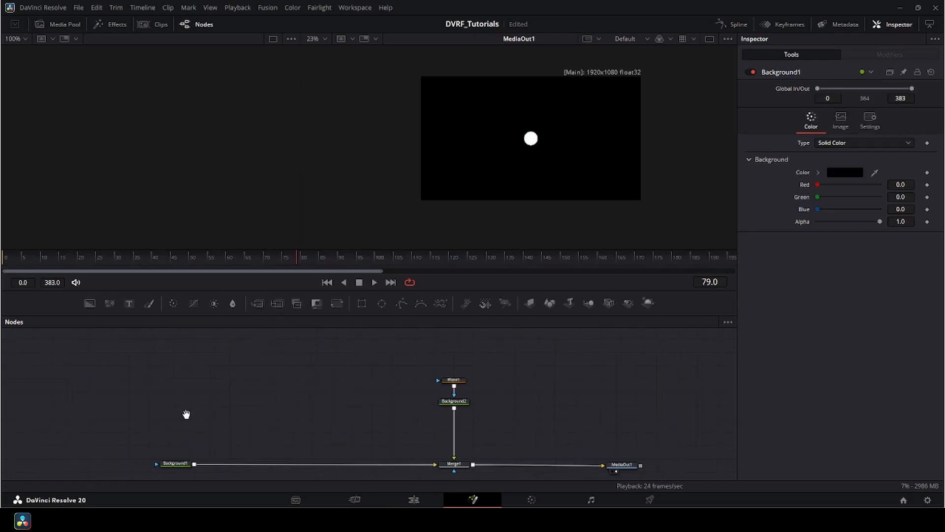
{"action": "left_click_drag", "start_coordinate": [90, 303], "coordinate": [260, 381]}
{"action": "left_click", "coordinate": [290, 395]}
{"action": "left_click_drag", "start_coordinate": [311, 405], "coordinate": [308, 393]}
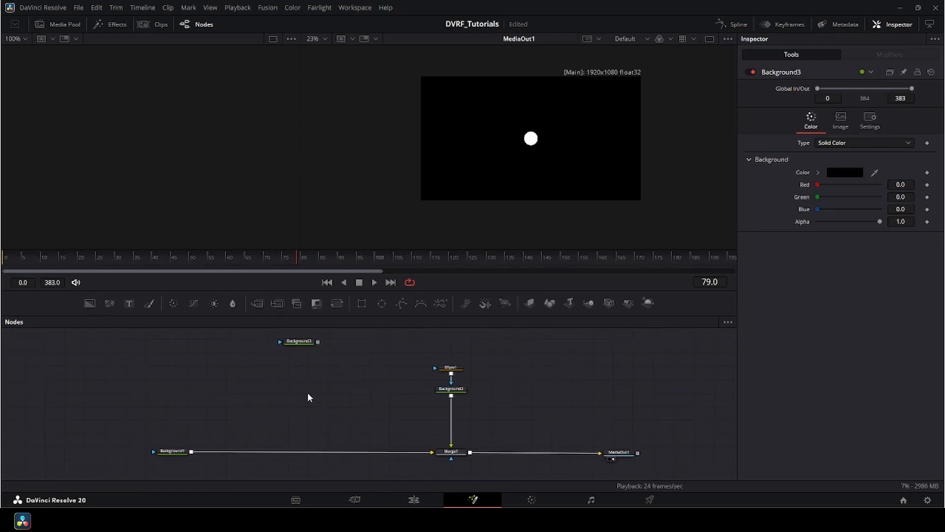
{"action": "left_click_drag", "start_coordinate": [318, 341], "coordinate": [205, 451]}
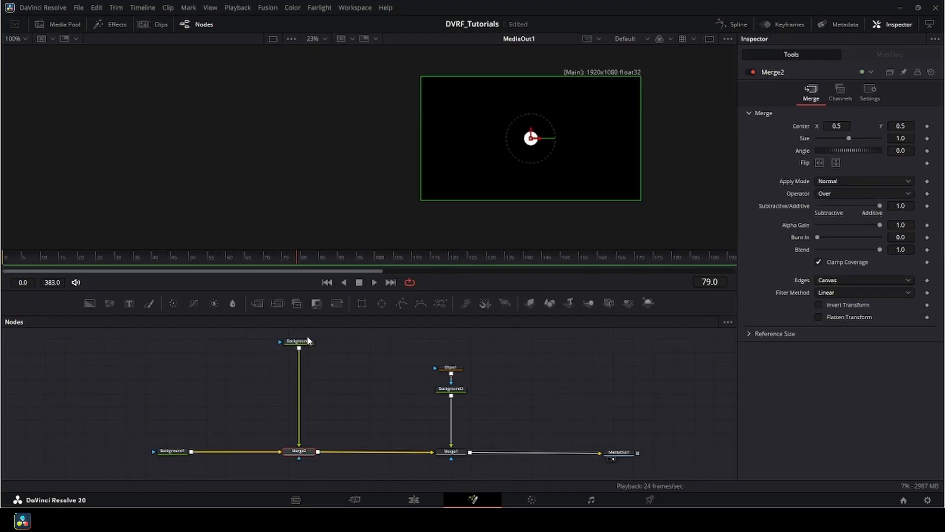
{"action": "left_click", "coordinate": [302, 349]}
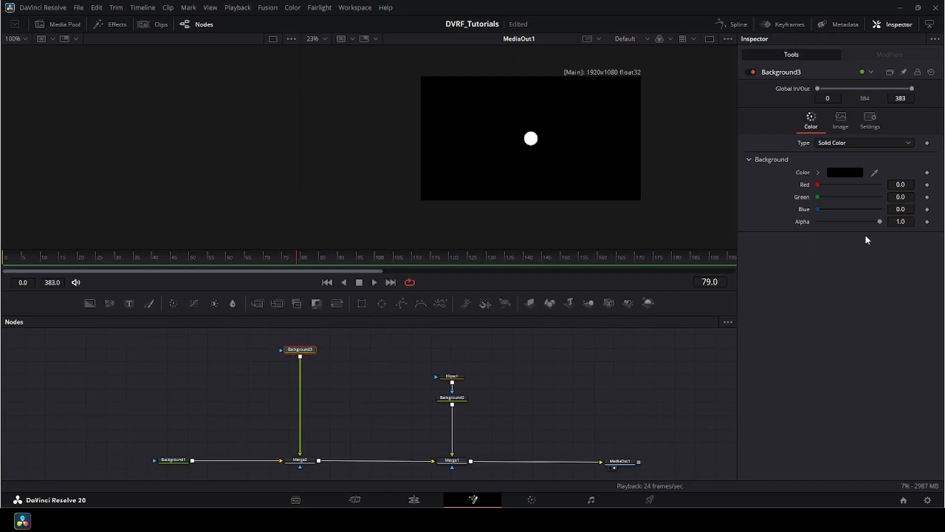
{"action": "left_click_drag", "start_coordinate": [880, 221], "coordinate": [788, 224]}
Step: Set the first background's type to Four Corner and its top-left color to teal with hue 0.504, saturation 1.0 and value 0.465
{"action": "left_click", "coordinate": [167, 458]}
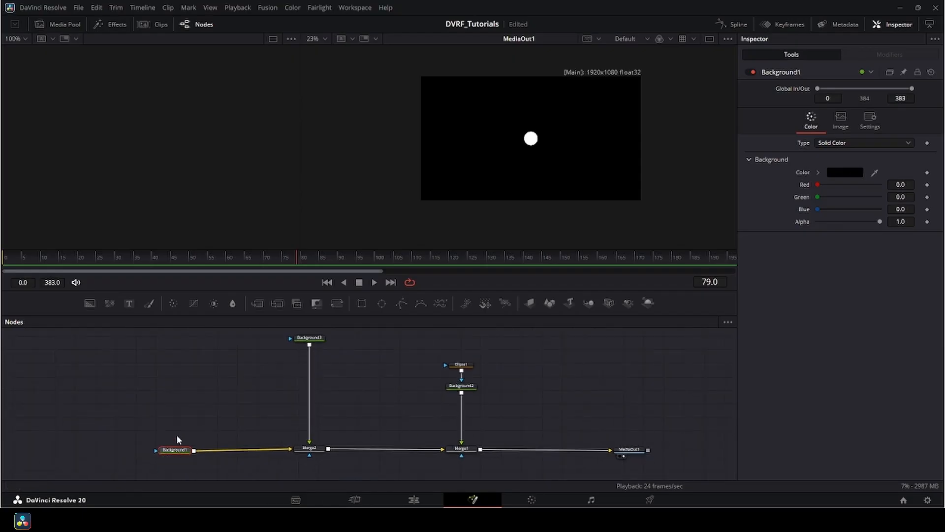
{"action": "left_click", "coordinate": [848, 144]}
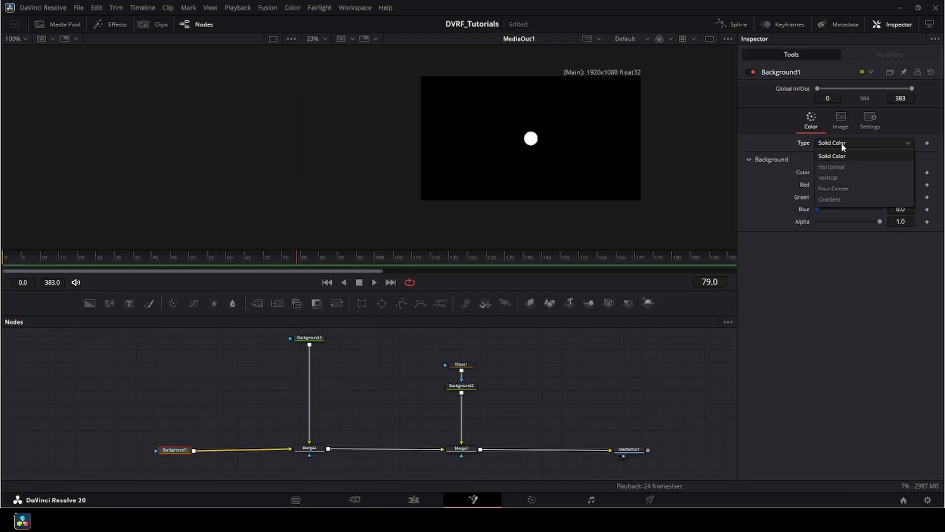
{"action": "left_click", "coordinate": [849, 188]}
{"action": "left_click", "coordinate": [845, 172]}
{"action": "left_click", "coordinate": [903, 217]}
{"action": "left_click", "coordinate": [876, 209]}
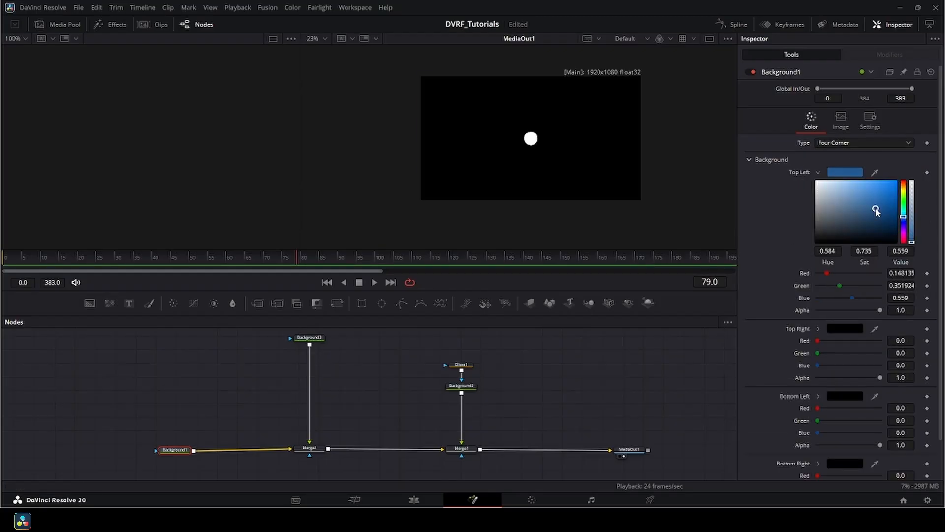
{"action": "left_click_drag", "start_coordinate": [875, 209], "coordinate": [903, 219]}
{"action": "left_click", "coordinate": [903, 212]}
Step: Set the first background's bottom-right corner to purple with hue 0.744, saturation 1.0 and value 0.48
{"action": "scroll", "coordinate": [842, 330], "scroll_direction": "down", "scroll_amount": 1}
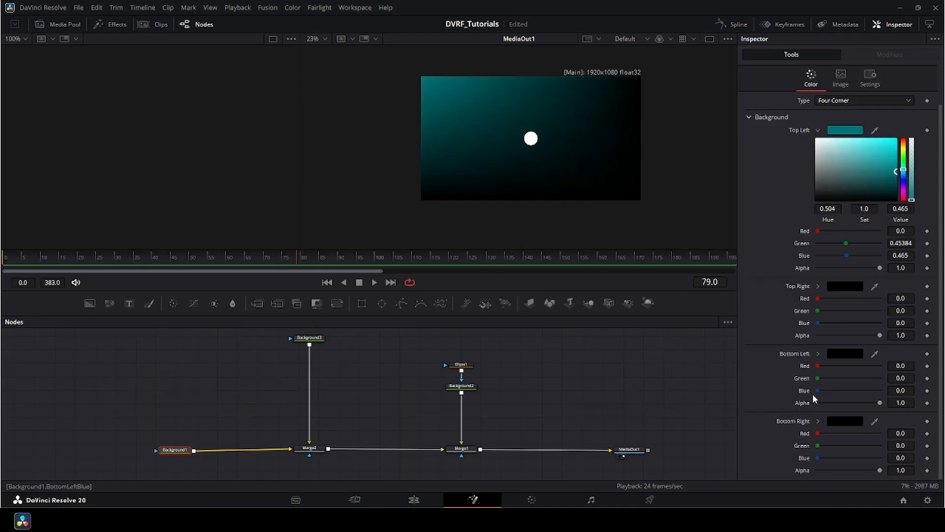
{"action": "left_click", "coordinate": [818, 421]}
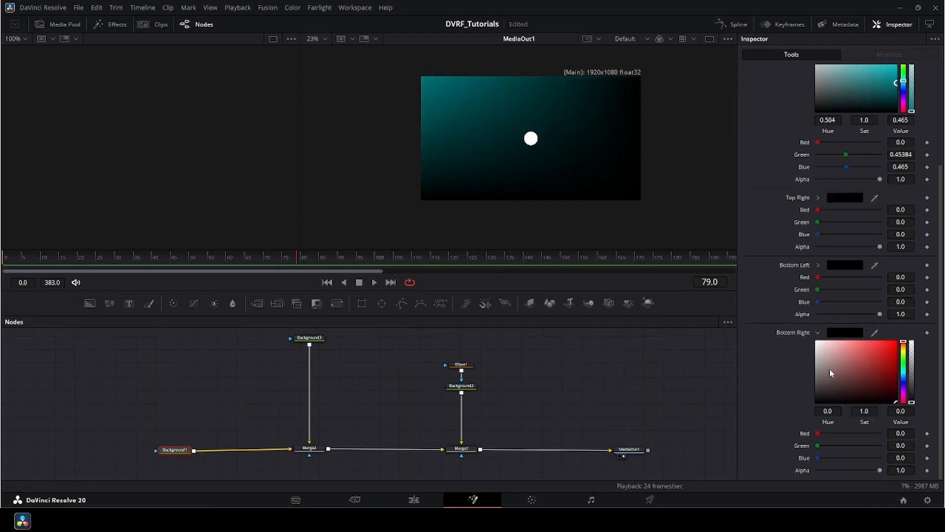
{"action": "mouse_move", "coordinate": [906, 358]}
{"action": "left_mouse_down"}
{"action": "mouse_move", "coordinate": [904, 389]}
{"action": "mouse_move", "coordinate": [898, 373]}
{"action": "left_mouse_up"}
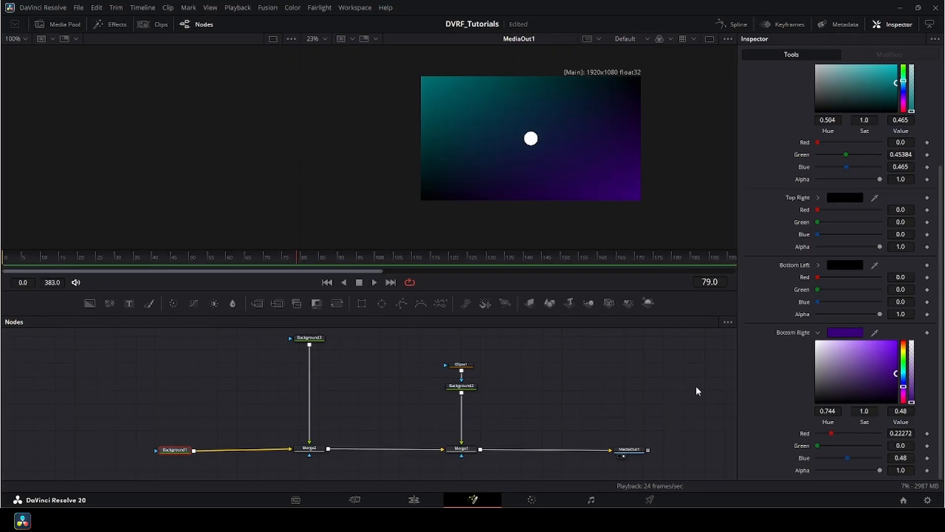
{"action": "scroll", "coordinate": [837, 246], "scroll_direction": "up", "scroll_amount": 10}
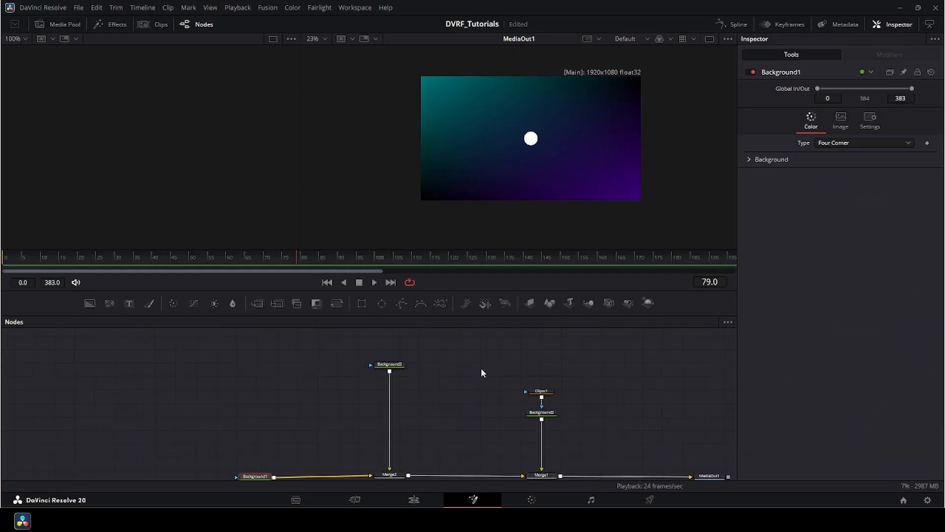
Step: Insert three Merge nodes in a row below the transparent Background3 node
{"action": "left_click", "coordinate": [390, 364]}
{"action": "left_click_drag", "start_coordinate": [412, 405], "coordinate": [347, 390]}
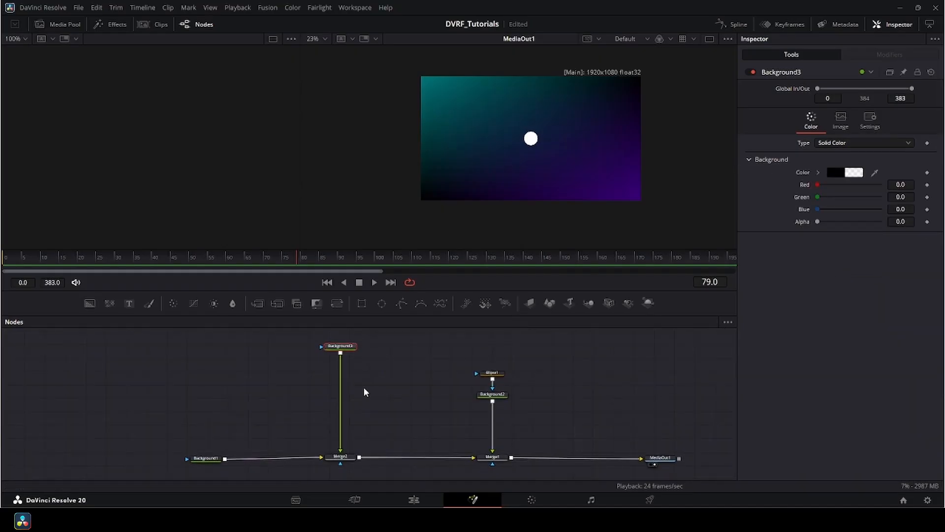
{"action": "left_click", "coordinate": [262, 305]}
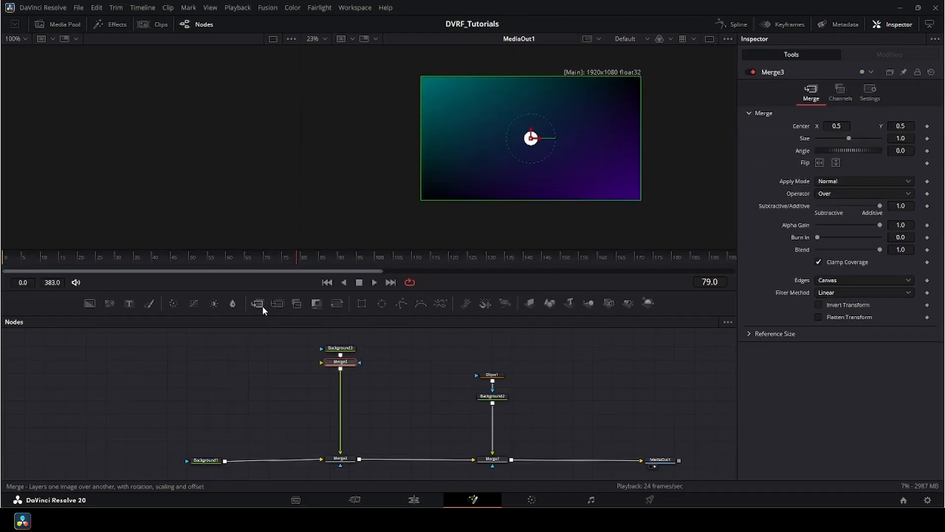
{"action": "left_click", "coordinate": [262, 306]}
{"action": "left_click", "coordinate": [262, 305]}
{"action": "left_click", "coordinate": [382, 413]}
{"action": "left_click_drag", "start_coordinate": [393, 389], "coordinate": [375, 400]}
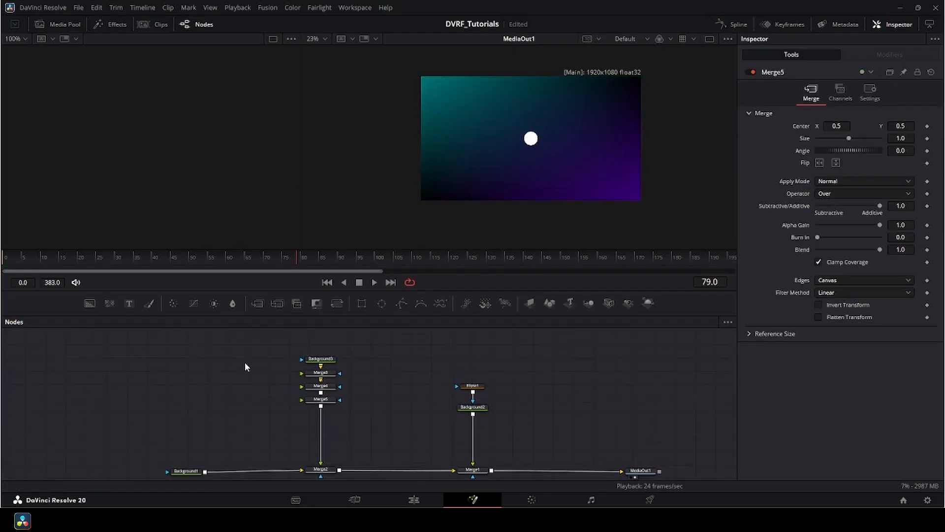
Step: Move the Background3 branch, with its stacked merges and Merge2, away from the circle branch to make room
{"action": "left_click_drag", "start_coordinate": [263, 347], "coordinate": [329, 470]}
{"action": "left_click_drag", "start_coordinate": [339, 454], "coordinate": [287, 446]}
{"action": "left_click", "coordinate": [344, 414]}
{"action": "left_click_drag", "start_coordinate": [348, 409], "coordinate": [345, 450]}
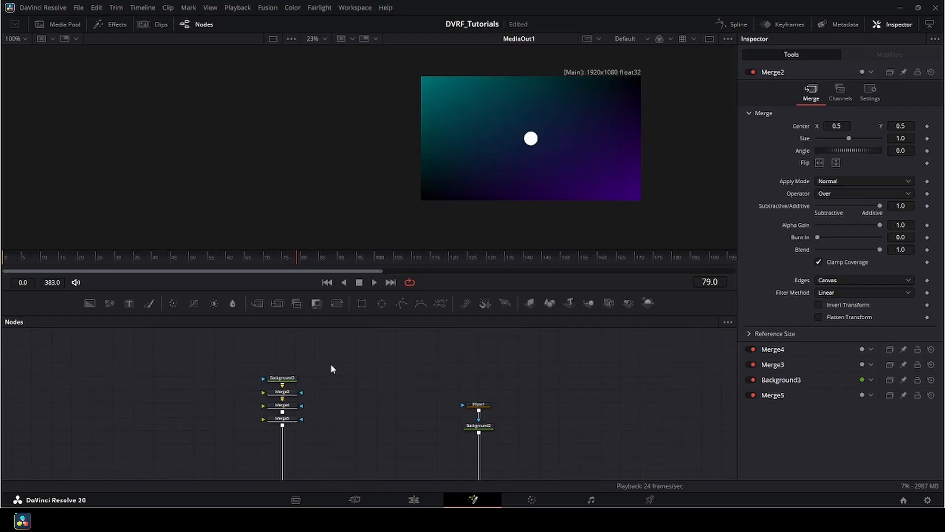
Step: Add a fourth Background node beside the merge stack and color it yellow with hue 0.144, saturation 1.0 and value 1.0
{"action": "left_click_drag", "start_coordinate": [330, 363], "coordinate": [335, 351]}
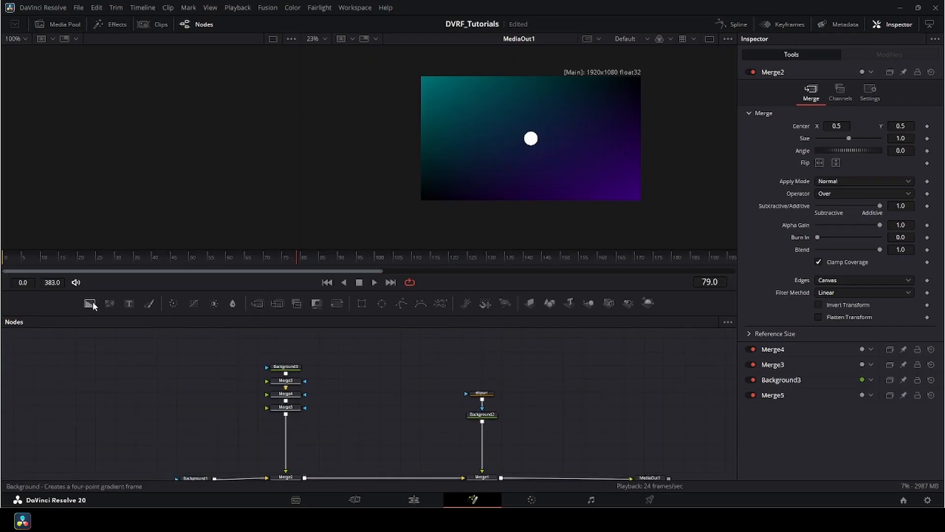
{"action": "left_click_drag", "start_coordinate": [92, 301], "coordinate": [399, 369]}
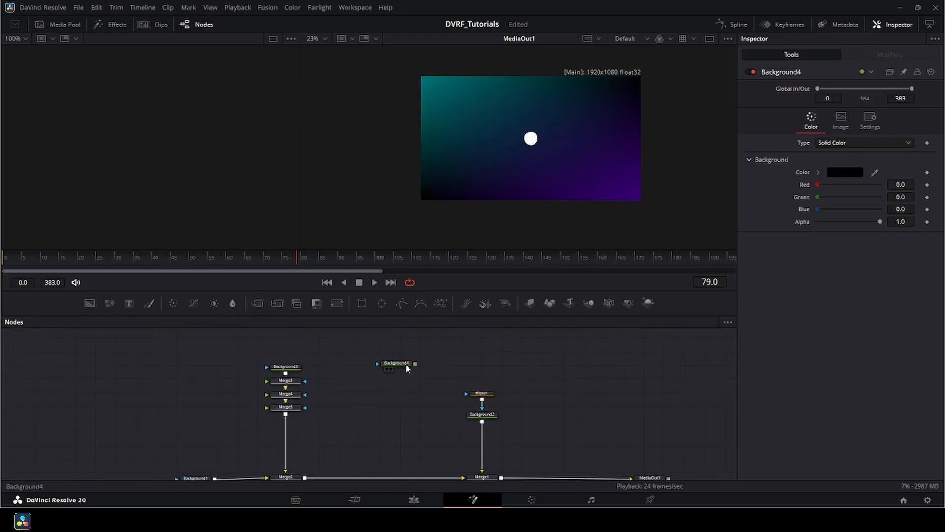
{"action": "left_click", "coordinate": [818, 173]}
{"action": "left_click_drag", "start_coordinate": [903, 206], "coordinate": [904, 189]}
{"action": "left_click", "coordinate": [895, 185]}
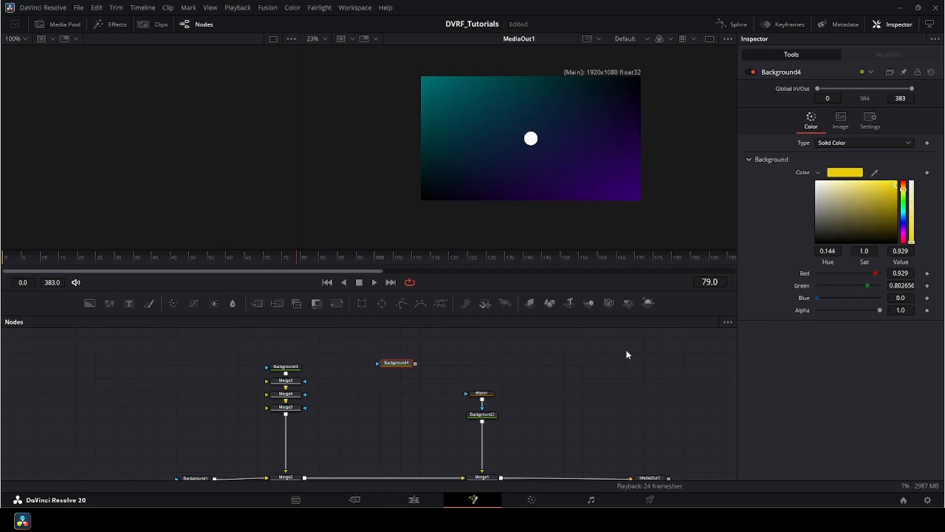
{"action": "left_click", "coordinate": [897, 182]}
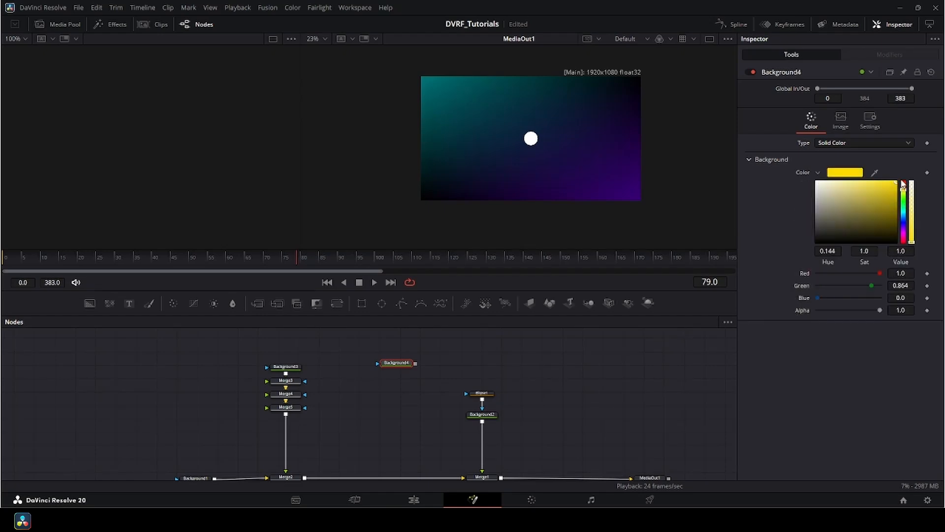
Step: Mask the yellow background with a Rectangle node, connect it to Merge3's foreground input, and align the mask above it
{"action": "left_click_drag", "start_coordinate": [399, 392], "coordinate": [416, 408]}
{"action": "scroll", "coordinate": [498, 402], "scroll_direction": "up", "scroll_amount": 2}
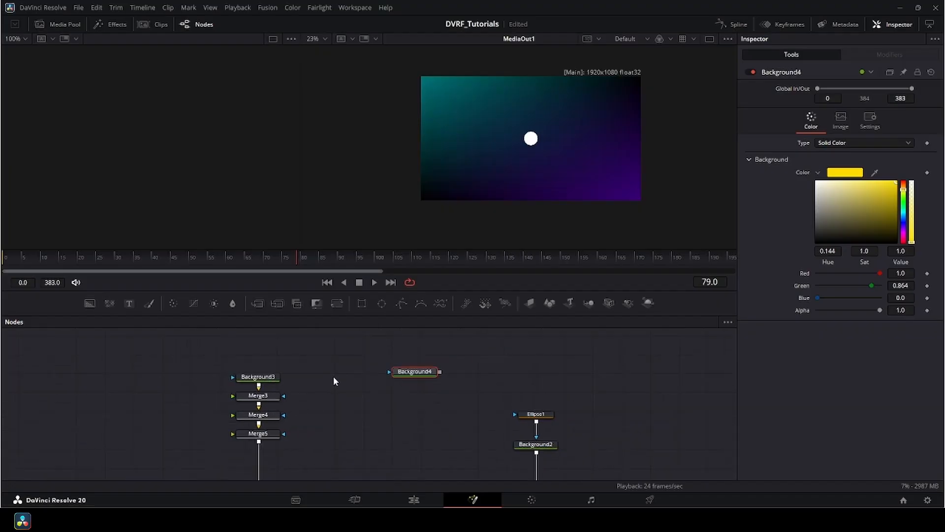
{"action": "left_click_drag", "start_coordinate": [417, 375], "coordinate": [406, 387]}
{"action": "left_click_drag", "start_coordinate": [361, 303], "coordinate": [284, 397]}
{"action": "left_click", "coordinate": [409, 384]}
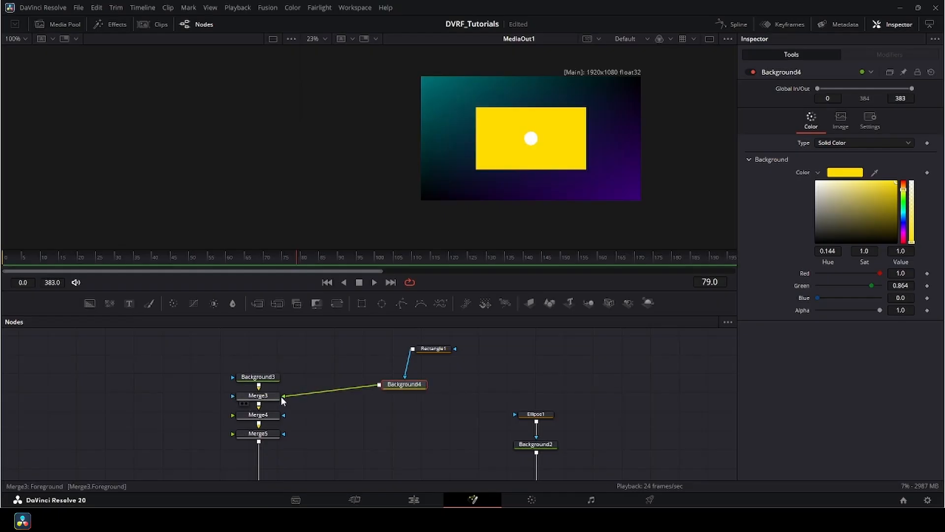
{"action": "left_click_drag", "start_coordinate": [452, 356], "coordinate": [412, 357]}
{"action": "left_click", "coordinate": [407, 391]}
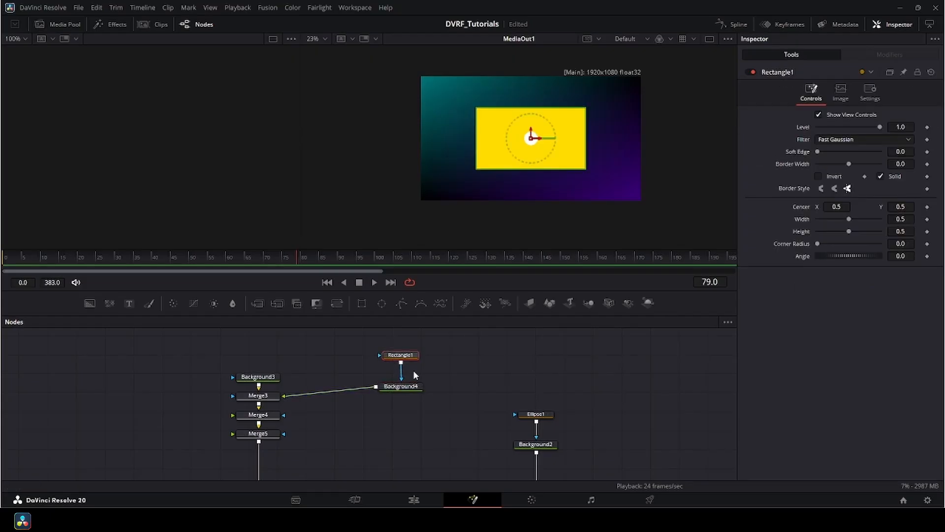
Step: Round the corners of the yellow rectangle mask and reduce its width and height to form a small horizontal bar
{"action": "scroll", "coordinate": [509, 147], "scroll_direction": "up", "scroll_amount": 2}
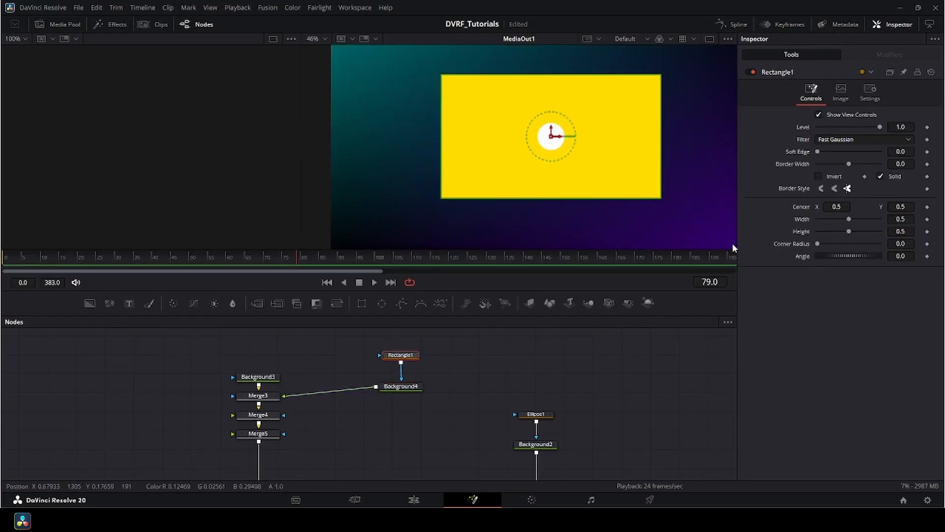
{"action": "left_click_drag", "start_coordinate": [817, 243], "coordinate": [836, 219]}
{"action": "mouse_move", "coordinate": [848, 231]}
{"action": "left_mouse_down"}
{"action": "mouse_move", "coordinate": [826, 231]}
{"action": "mouse_move", "coordinate": [836, 244]}
{"action": "left_mouse_up"}
{"action": "left_click_drag", "start_coordinate": [837, 219], "coordinate": [832, 220]}
Step: Move the Rectangle1 and Background4 nodes together farther from the merge stack, and select only Background4
{"action": "left_click_drag", "start_coordinate": [477, 349], "coordinate": [384, 422]}
{"action": "left_click_drag", "start_coordinate": [412, 393], "coordinate": [466, 396]}
{"action": "left_click", "coordinate": [395, 331]}
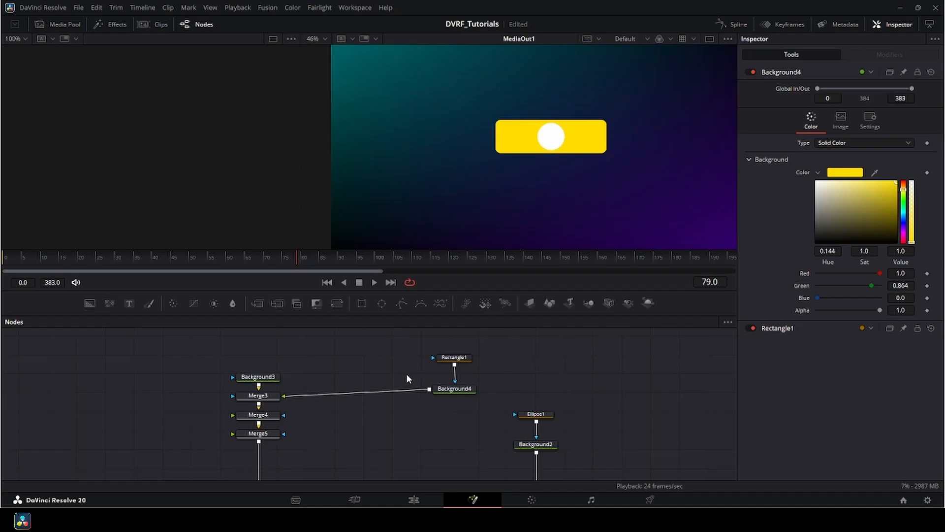
{"action": "left_click", "coordinate": [443, 392]}
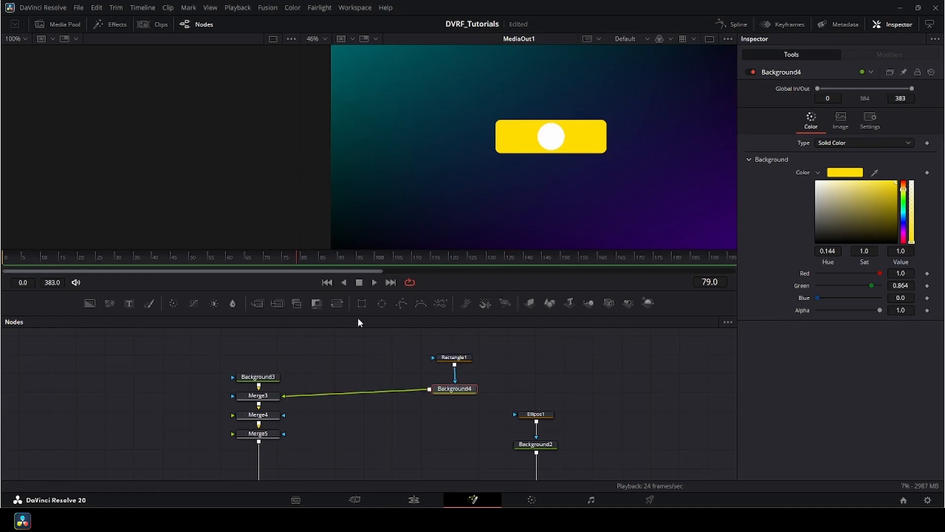
Step: Insert two Transform nodes in series between Background4 and Merge3, and select Transform1, the one nearest Background4
{"action": "left_click", "coordinate": [337, 303]}
{"action": "left_click", "coordinate": [336, 303]}
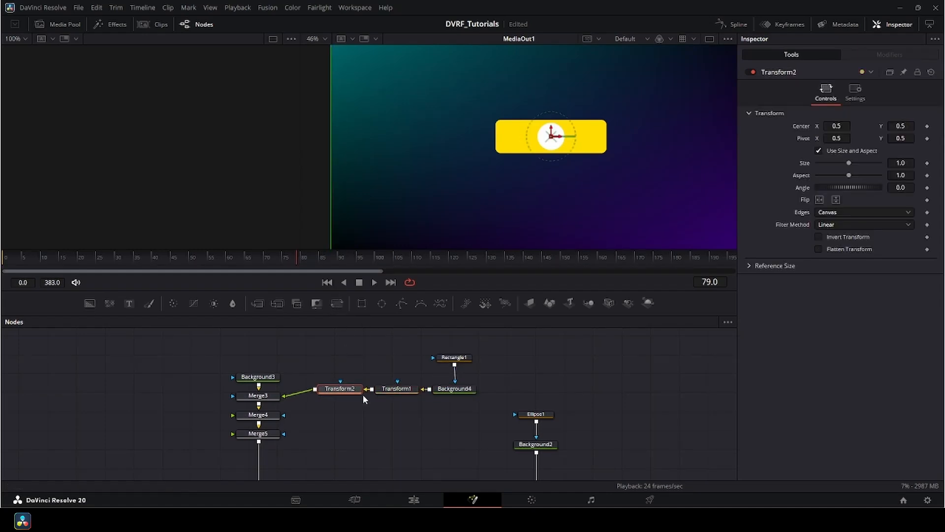
{"action": "left_click", "coordinate": [401, 391]}
{"action": "left_click", "coordinate": [338, 390]}
{"action": "scroll", "coordinate": [387, 406], "scroll_direction": "up", "scroll_amount": 4}
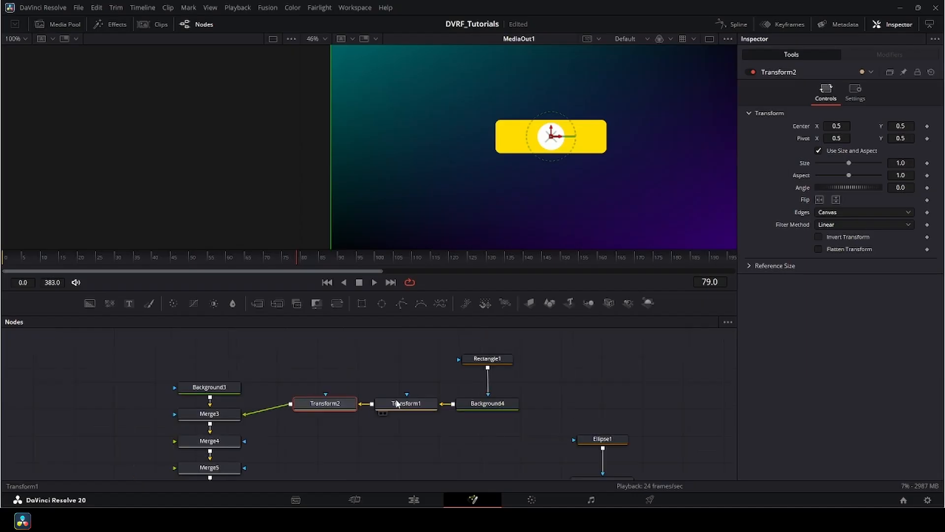
{"action": "left_click", "coordinate": [397, 404]}
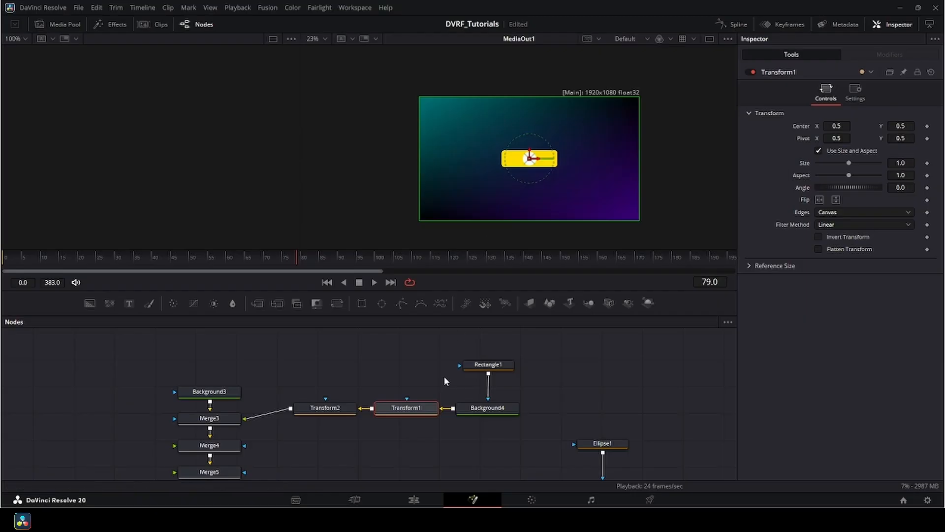
{"action": "scroll", "coordinate": [444, 376], "scroll_direction": "up", "scroll_amount": 3}
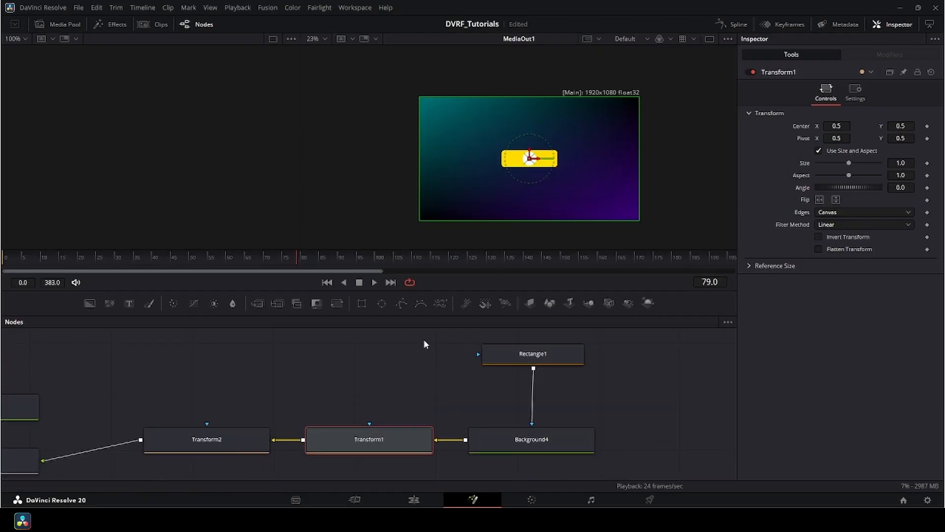
{"action": "left_click_drag", "start_coordinate": [385, 384], "coordinate": [394, 378]}
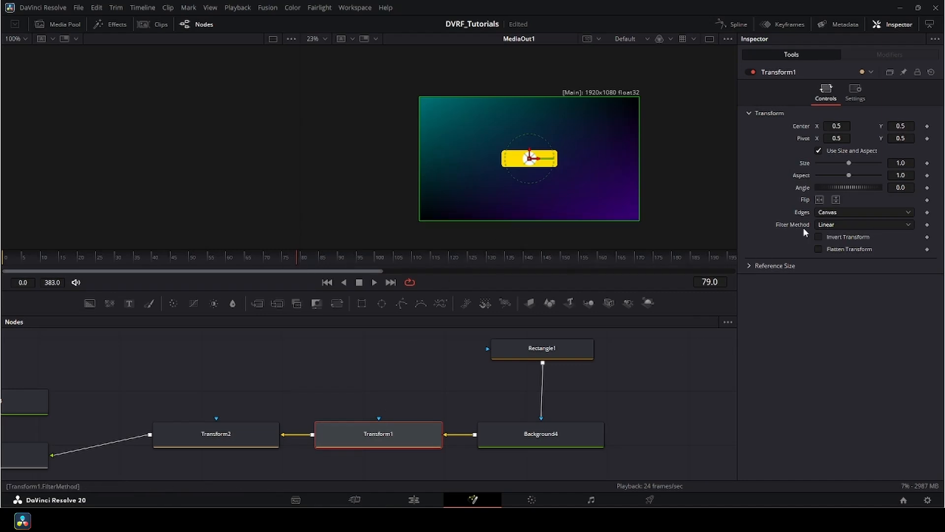
Step: Keyframe Transform1's Center at frames 65 and 71, keeping X and Y at 0.5
{"action": "left_click", "coordinate": [240, 258]}
{"action": "scroll", "coordinate": [240, 259], "scroll_direction": "up", "scroll_amount": 2}
{"action": "left_click_drag", "start_coordinate": [240, 258], "coordinate": [324, 259]}
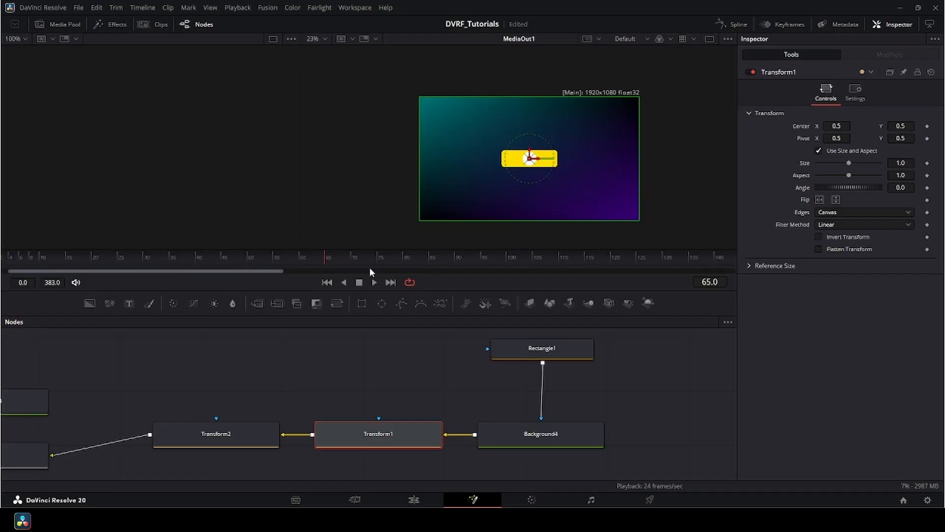
{"action": "left_click", "coordinate": [927, 127]}
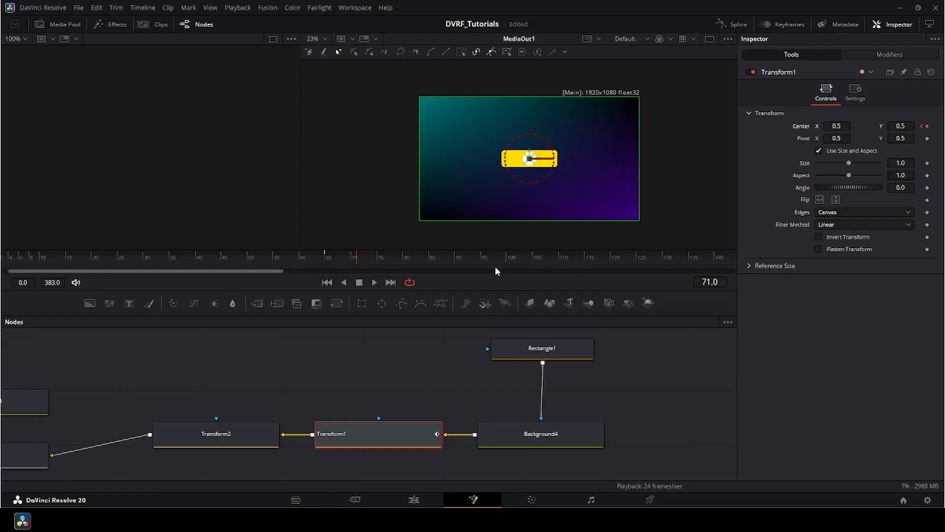
Step: At frame 68, shift the yellow bar down slightly with Transform1 so Center Y is about 0.482
{"action": "key", "text": "Left"}
{"action": "key", "text": "Left"}
{"action": "key", "text": "Left"}
{"action": "scroll", "coordinate": [542, 170], "scroll_direction": "up", "scroll_amount": 5}
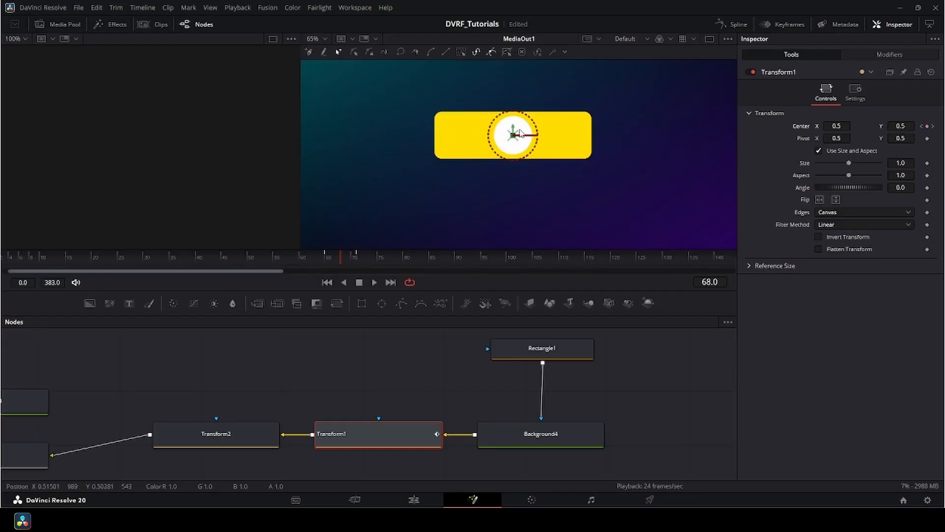
{"action": "left_click_drag", "start_coordinate": [513, 129], "coordinate": [515, 138]}
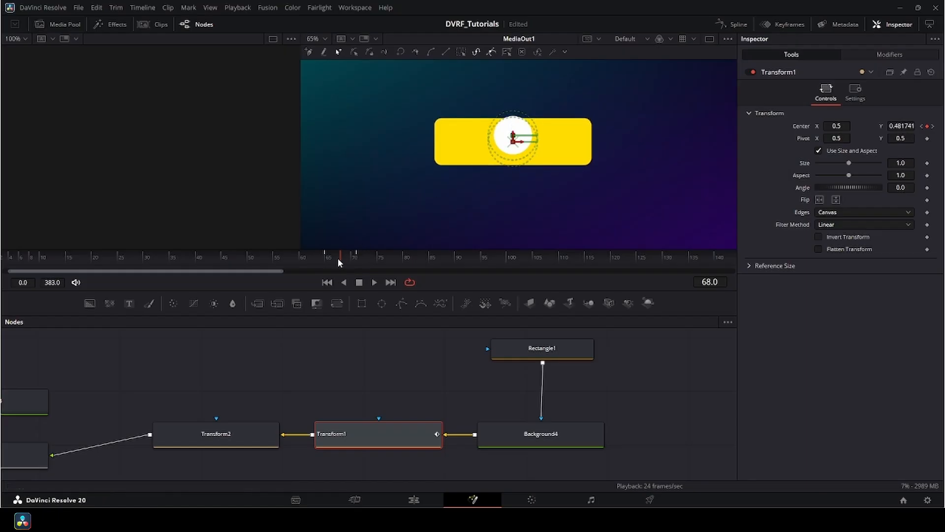
{"action": "mouse_move", "coordinate": [338, 257]}
{"action": "left_mouse_down"}
{"action": "mouse_move", "coordinate": [314, 260]}
{"action": "mouse_move", "coordinate": [371, 265]}
{"action": "mouse_move", "coordinate": [329, 261]}
{"action": "mouse_move", "coordinate": [356, 261]}
{"action": "left_mouse_up"}
{"action": "scroll", "coordinate": [379, 356], "scroll_direction": "down", "scroll_amount": 2}
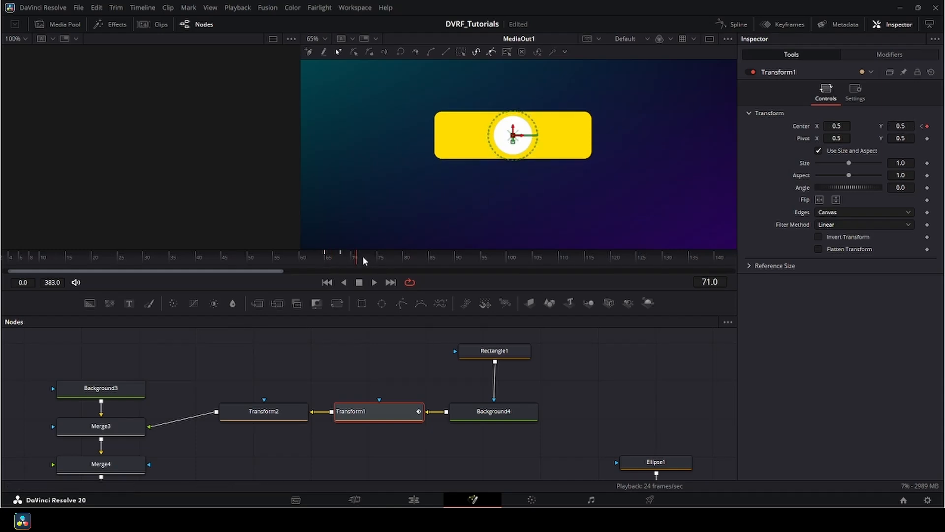
Step: Keyframe Background4's yellow color at frame 65, where Transform1's first Center keyframe sits
{"action": "left_click_drag", "start_coordinate": [361, 255], "coordinate": [324, 267]}
{"action": "left_click", "coordinate": [495, 415]}
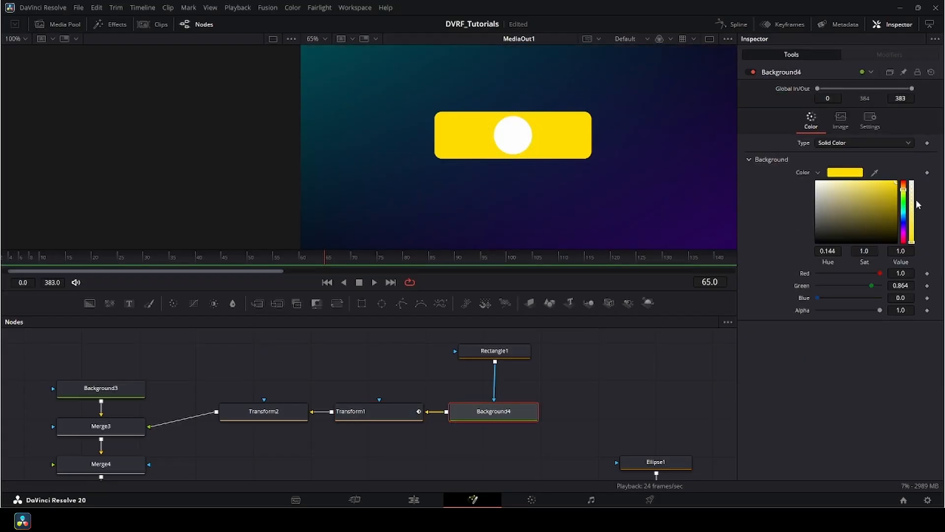
{"action": "left_click", "coordinate": [927, 173]}
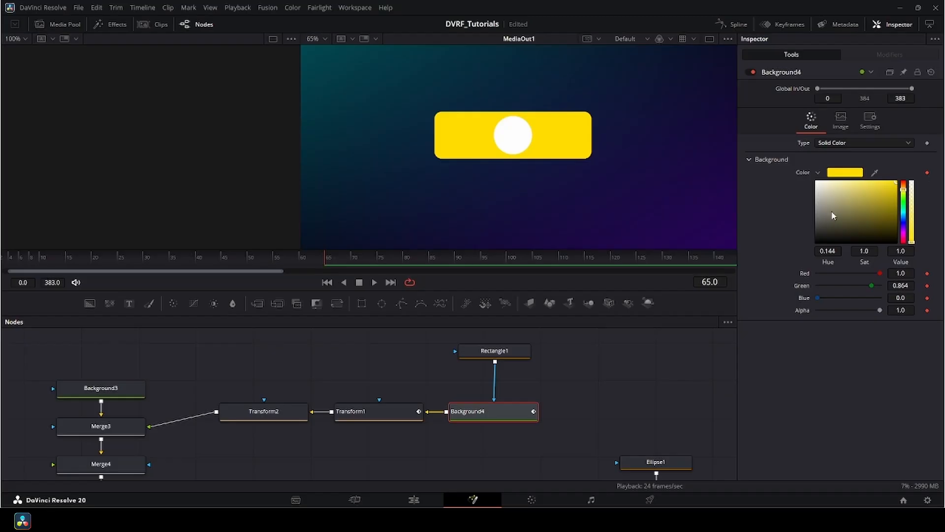
Step: At frame 71, change Background4's color to teal with hue 0.464, saturation 0.819 and value 0.866, and play back the change
{"action": "left_click", "coordinate": [476, 355]}
{"action": "left_click", "coordinate": [377, 412]}
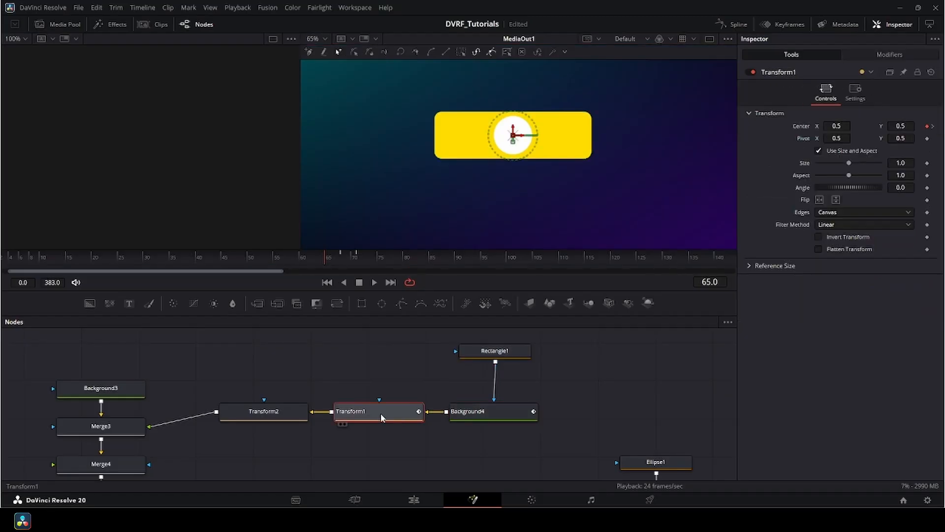
{"action": "left_click_drag", "start_coordinate": [331, 262], "coordinate": [352, 267]}
{"action": "left_click", "coordinate": [493, 412]}
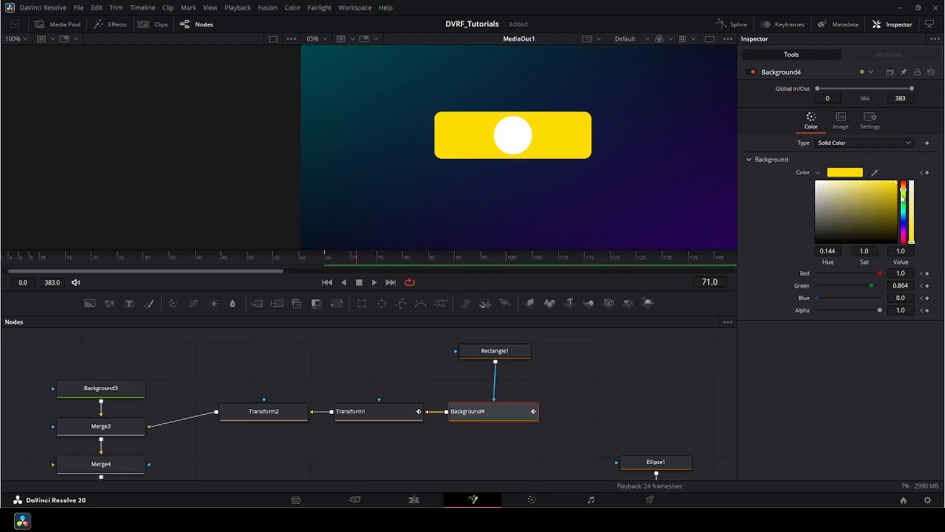
{"action": "left_click_drag", "start_coordinate": [903, 196], "coordinate": [904, 227]}
{"action": "left_click_drag", "start_coordinate": [881, 189], "coordinate": [881, 190]}
{"action": "left_click_drag", "start_coordinate": [904, 226], "coordinate": [904, 212]}
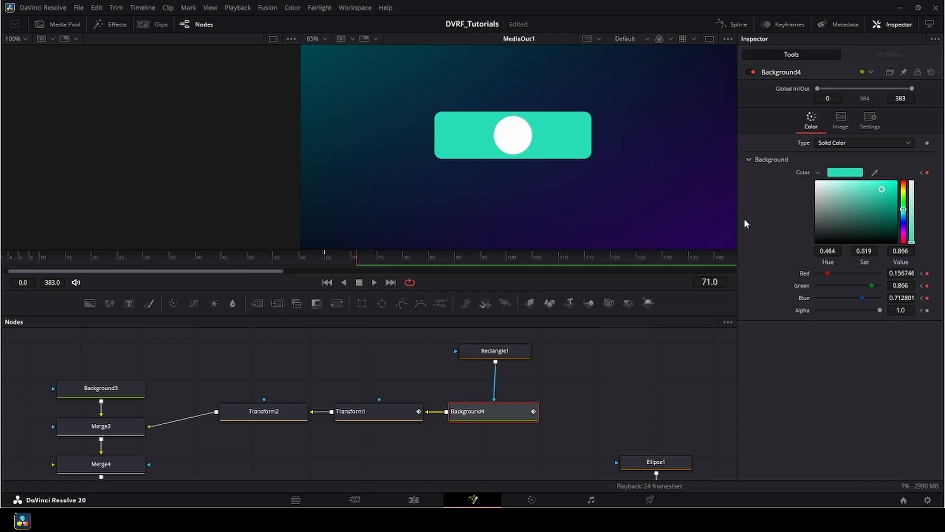
{"action": "key", "text": "space"}
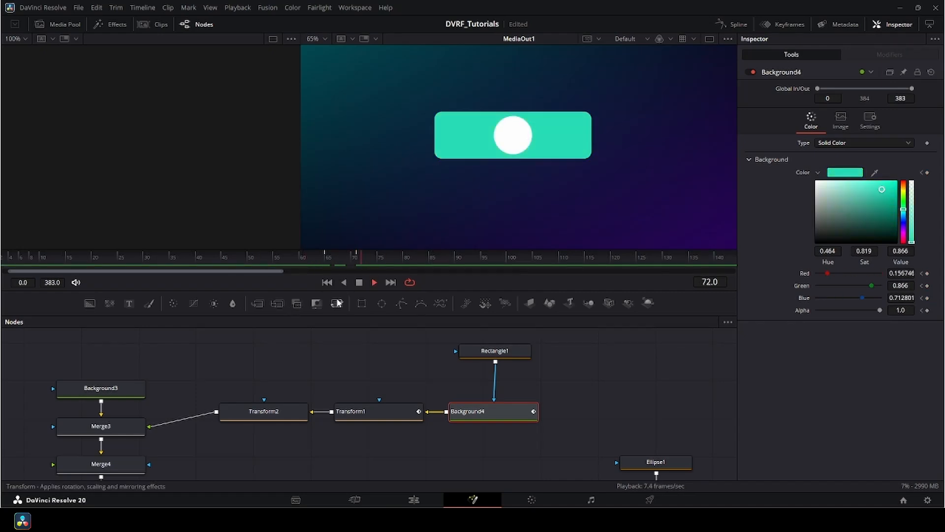
{"action": "key", "text": "space"}
Step: Duplicate the Rectangle, Background and two Transform nodes, connect the copy to Merge4's foreground, and space out the merge stack
{"action": "scroll", "coordinate": [420, 394], "scroll_direction": "down", "scroll_amount": 5}
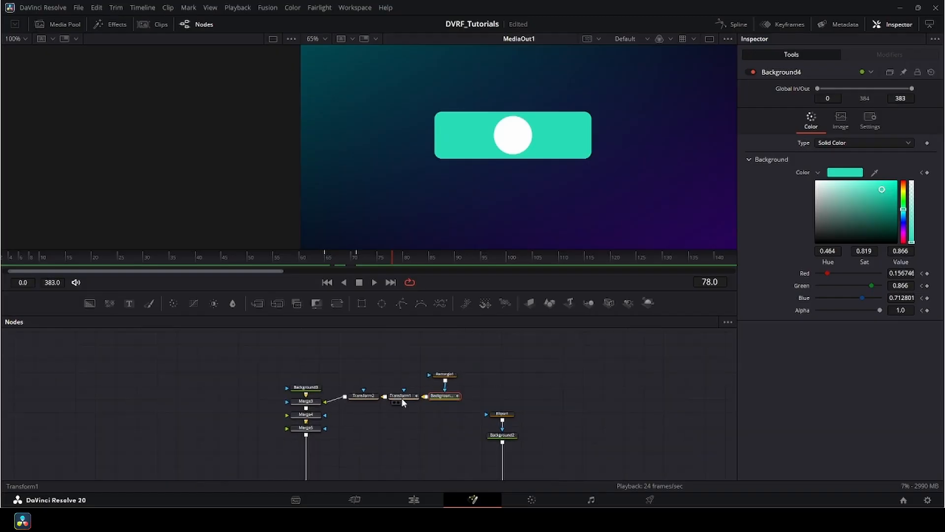
{"action": "scroll", "coordinate": [410, 416], "scroll_direction": "up", "scroll_amount": 3}
{"action": "left_click_drag", "start_coordinate": [314, 347], "coordinate": [480, 409]}
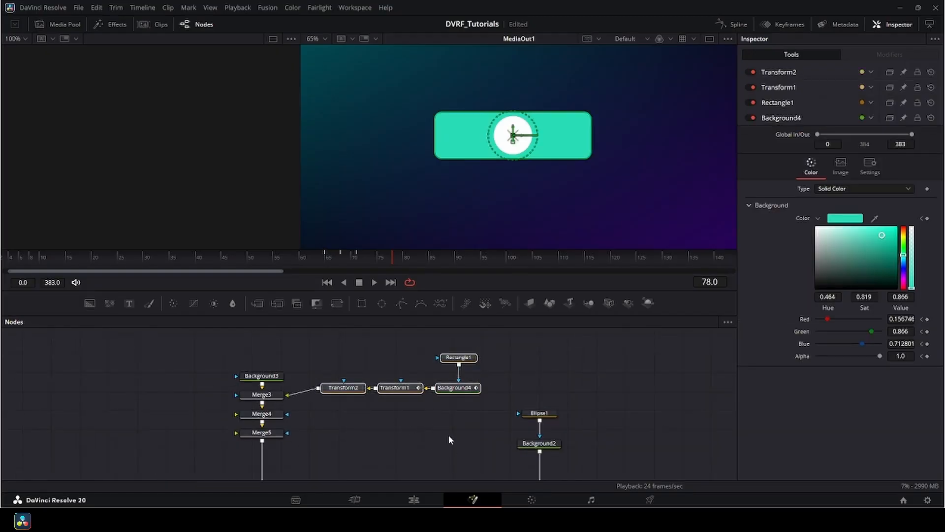
{"action": "left_click", "coordinate": [406, 429]}
{"action": "key", "text": "ctrl+v"}
{"action": "left_click_drag", "start_coordinate": [418, 463], "coordinate": [450, 397]}
{"action": "left_click_drag", "start_coordinate": [328, 402], "coordinate": [277, 371]}
{"action": "left_click_drag", "start_coordinate": [251, 389], "coordinate": [268, 363]}
{"action": "left_click_drag", "start_coordinate": [256, 341], "coordinate": [255, 367]}
{"action": "left_click_drag", "start_coordinate": [257, 418], "coordinate": [259, 408]}
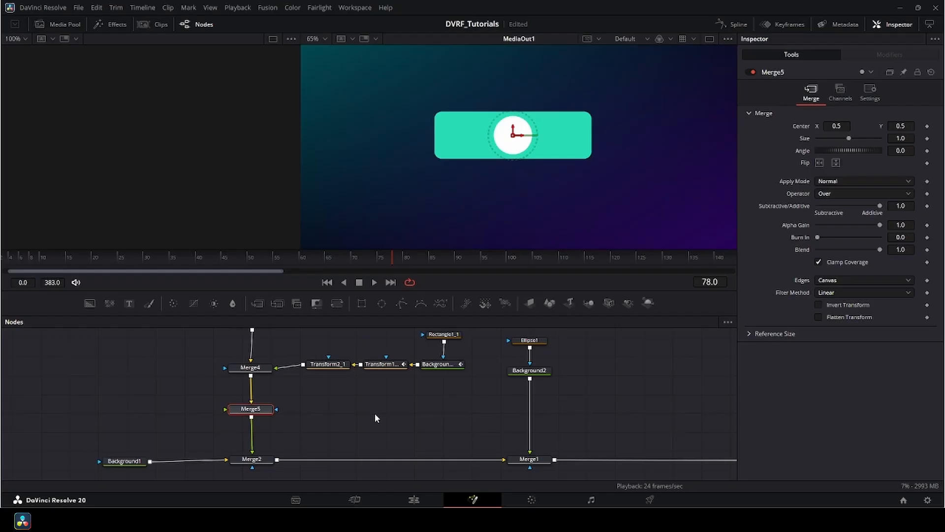
Step: Paste a second copy of the bar's node branch beside Merge5 and connect Transform2_2 to Merge5's foreground
{"action": "key", "text": "ctrl+v"}
{"action": "left_click_drag", "start_coordinate": [309, 439], "coordinate": [452, 424]}
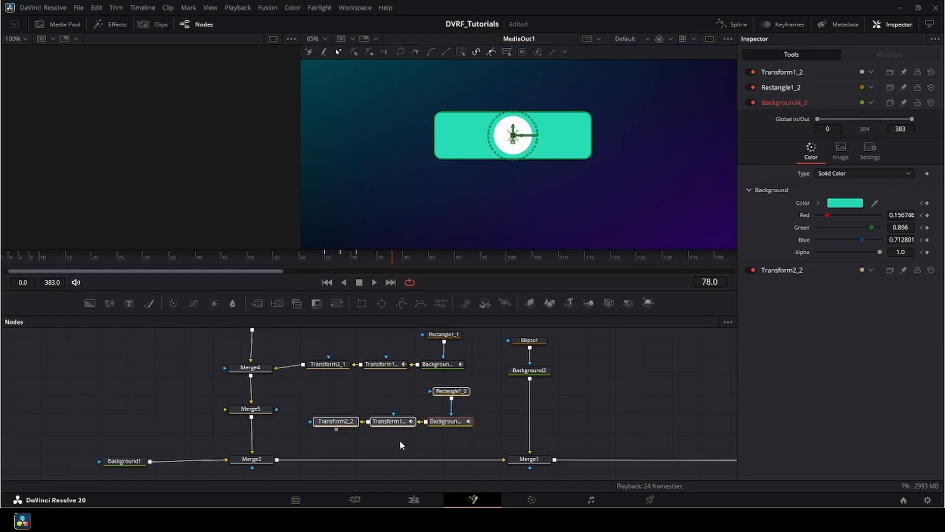
{"action": "left_click_drag", "start_coordinate": [335, 428], "coordinate": [252, 410]}
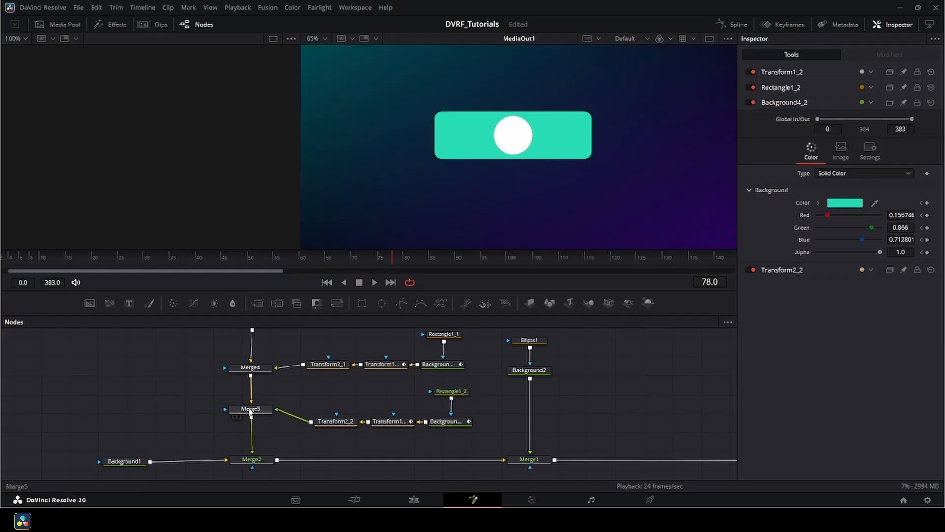
{"action": "scroll", "coordinate": [475, 159], "scroll_direction": "down", "scroll_amount": 2}
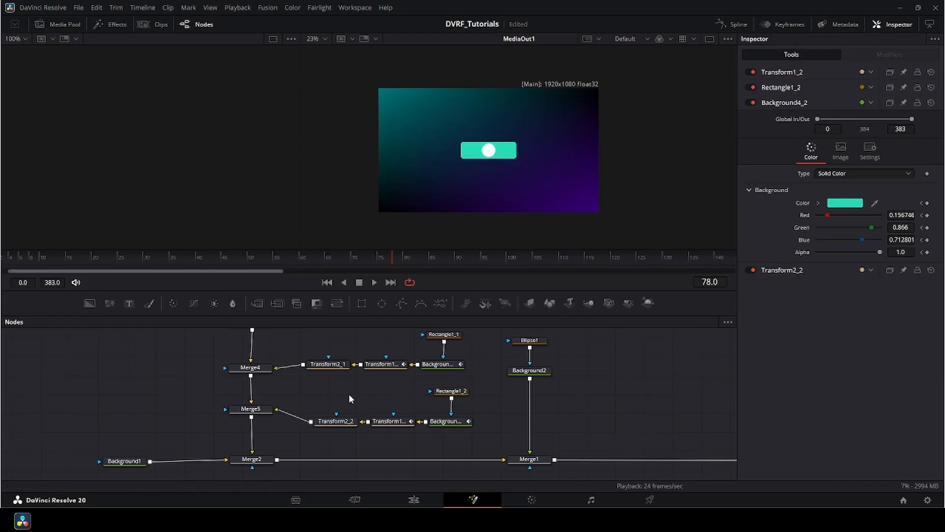
{"action": "scroll", "coordinate": [349, 393], "scroll_direction": "up", "scroll_amount": 2}
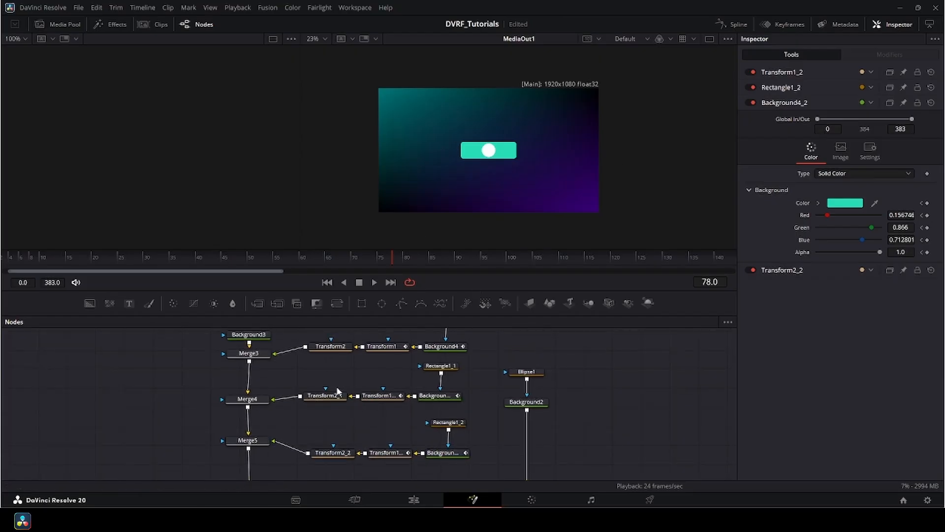
Step: Spread the bars into a row by setting Center X to about 0.239 on Transform2 and 0.761 on Transform2_2
{"action": "left_click", "coordinate": [341, 347]}
{"action": "scroll", "coordinate": [487, 156], "scroll_direction": "up", "scroll_amount": 1}
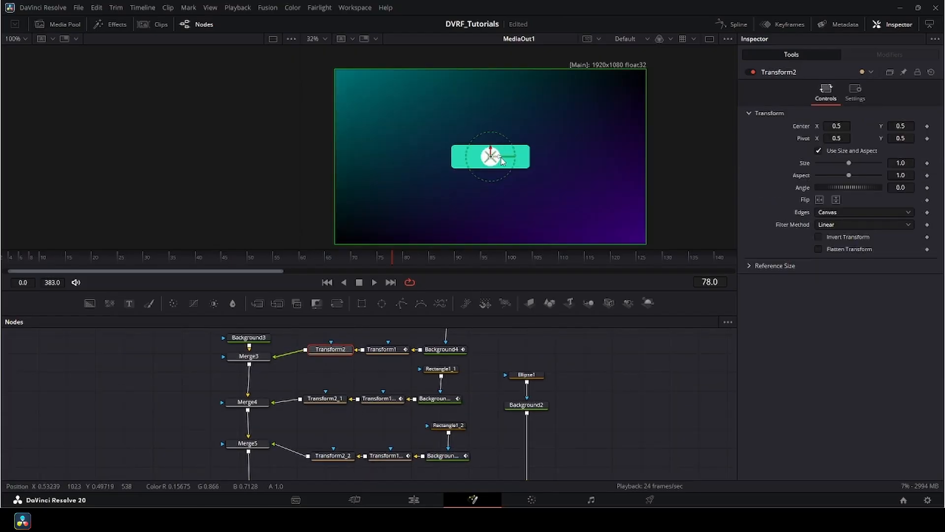
{"action": "left_click_drag", "start_coordinate": [502, 161], "coordinate": [409, 203]}
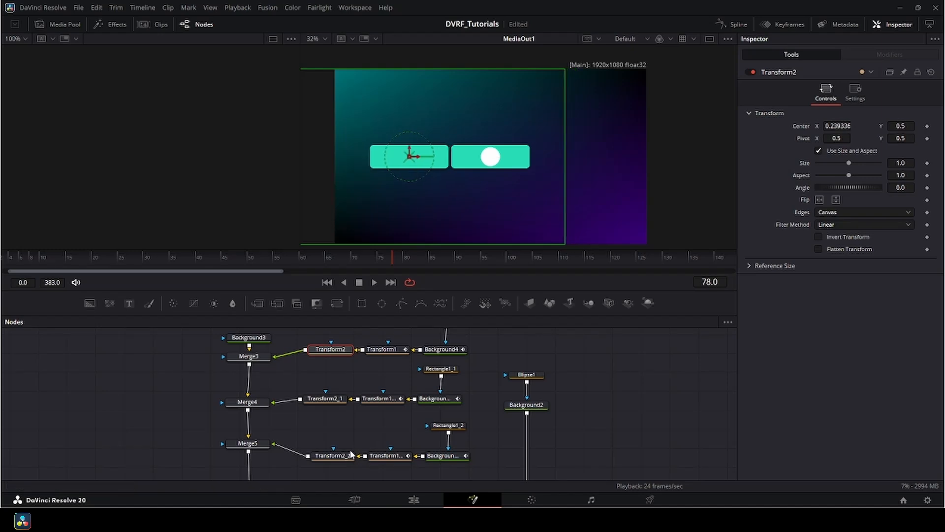
{"action": "left_click", "coordinate": [332, 455]}
{"action": "left_click_drag", "start_coordinate": [509, 163], "coordinate": [583, 170]}
{"action": "scroll", "coordinate": [583, 169], "scroll_direction": "down", "scroll_amount": 2}
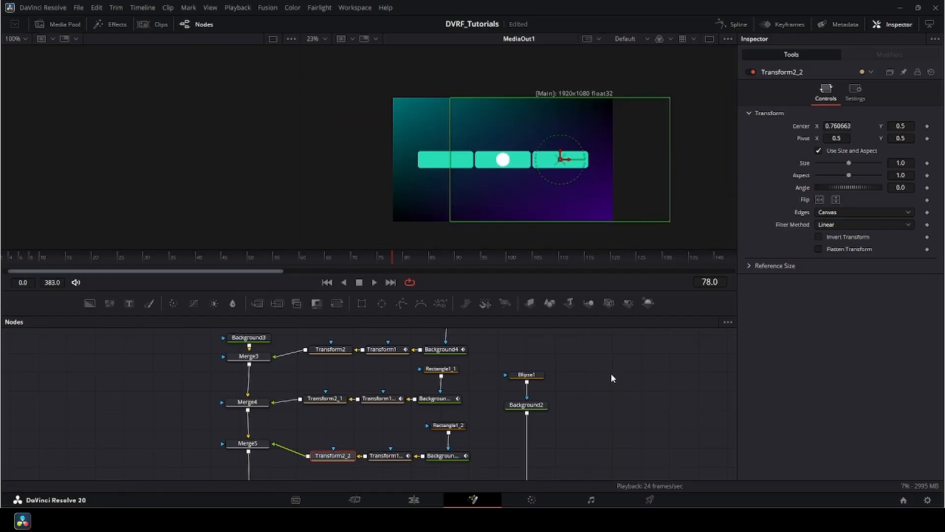
Step: Move the Background1, Merge2 and Merge1 nodes together farther below Merge5 to make room in the flow
{"action": "left_click_drag", "start_coordinate": [294, 477], "coordinate": [293, 420]}
{"action": "left_click", "coordinate": [289, 381]}
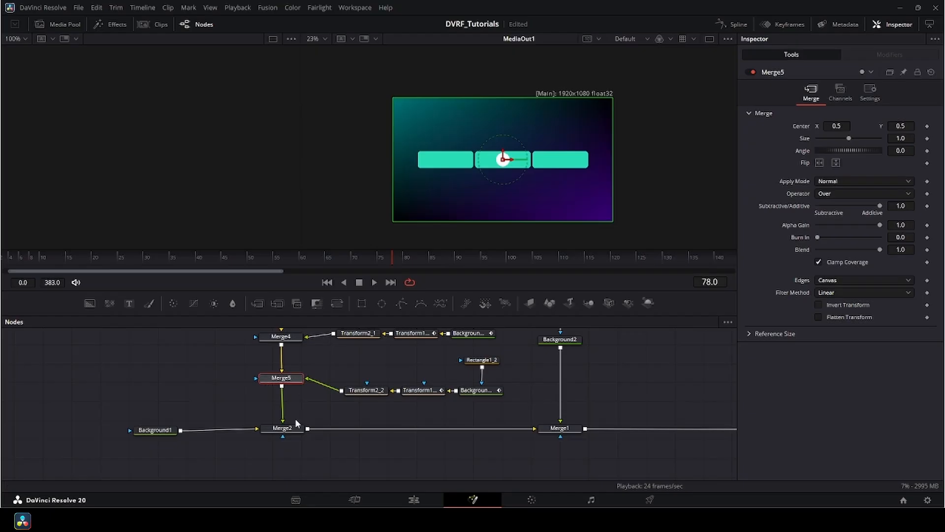
{"action": "left_click_drag", "start_coordinate": [127, 418], "coordinate": [570, 462]}
{"action": "left_click", "coordinate": [482, 441]}
Step: Insert a Transform node between Merge5 and Merge2 and lower all three bars to just beneath the white circle
{"action": "left_click", "coordinate": [282, 379]}
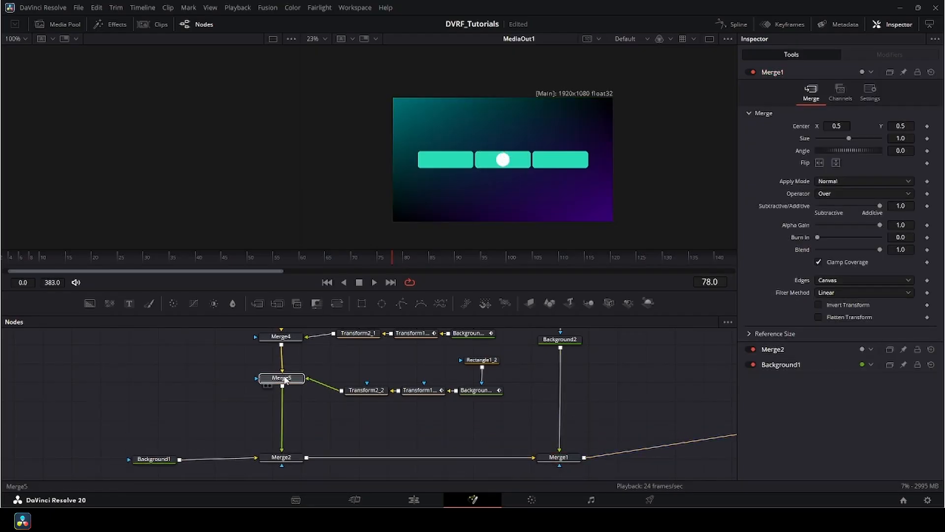
{"action": "left_click", "coordinate": [337, 305]}
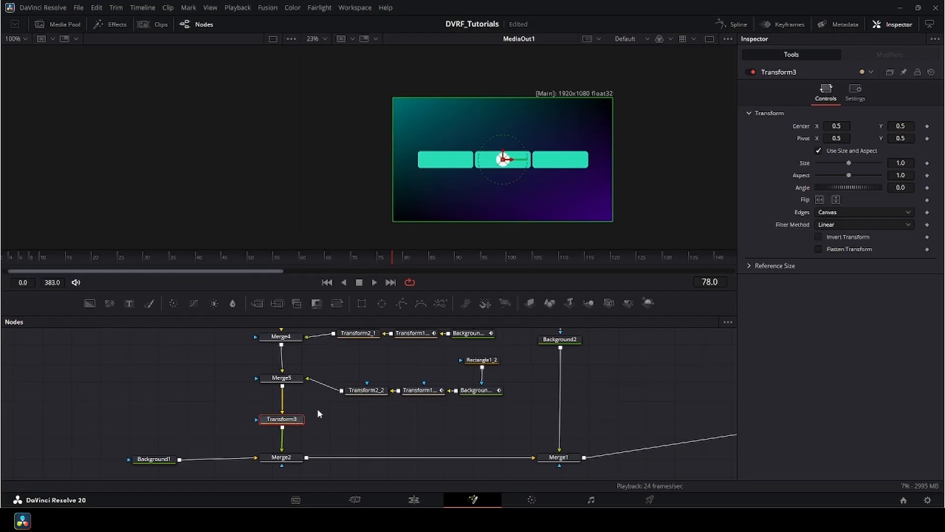
{"action": "left_click_drag", "start_coordinate": [502, 157], "coordinate": [504, 169]}
Step: Move MediaOut1 farther from the merges, and shift Ellipse1, Background2 and Merge1 together away from the bar branches
{"action": "left_click_drag", "start_coordinate": [581, 378], "coordinate": [415, 386]}
{"action": "scroll", "coordinate": [414, 386], "scroll_direction": "down", "scroll_amount": 3}
{"action": "left_click_drag", "start_coordinate": [569, 426], "coordinate": [589, 450]}
{"action": "left_click_drag", "start_coordinate": [431, 377], "coordinate": [451, 391]}
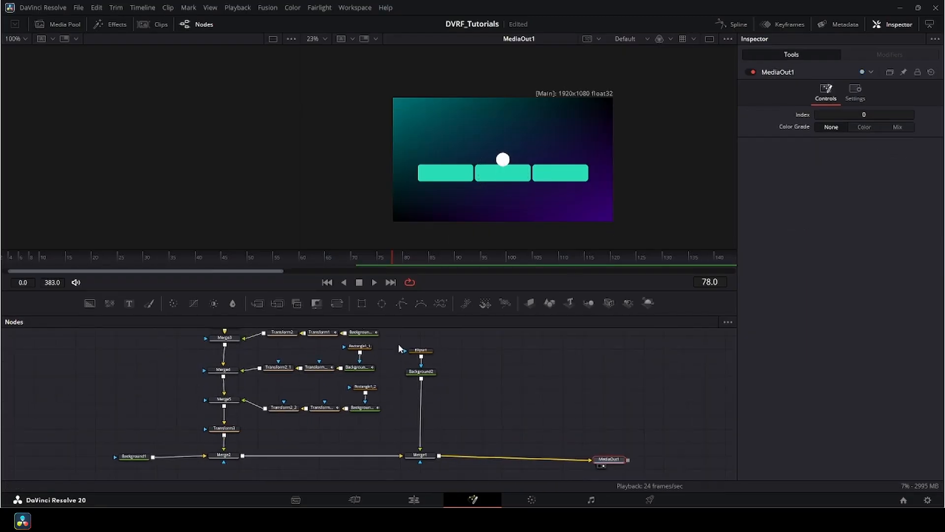
{"action": "left_click_drag", "start_coordinate": [398, 343], "coordinate": [469, 453]}
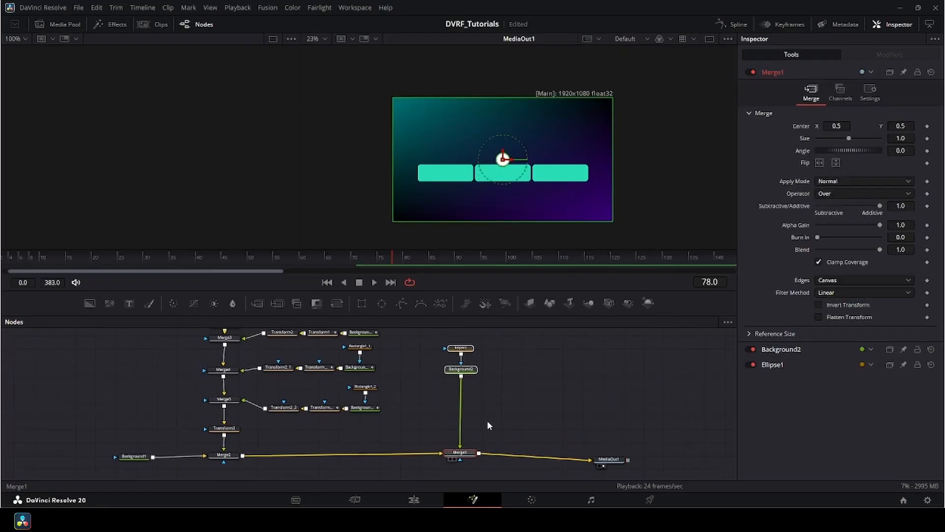
Step: At frame 20, move Ellipse1 outside the canvas's upper-left corner to about X -0.026, Y 1.107, and keyframe its Center
{"action": "left_click", "coordinate": [461, 347]}
{"action": "scroll", "coordinate": [499, 168], "scroll_direction": "up", "scroll_amount": 2}
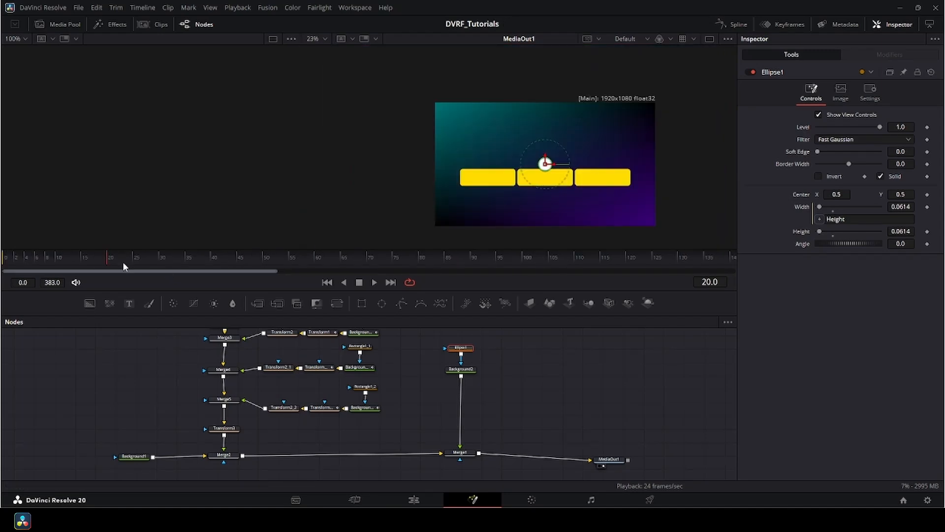
{"action": "scroll", "coordinate": [487, 208], "scroll_direction": "up", "scroll_amount": 3}
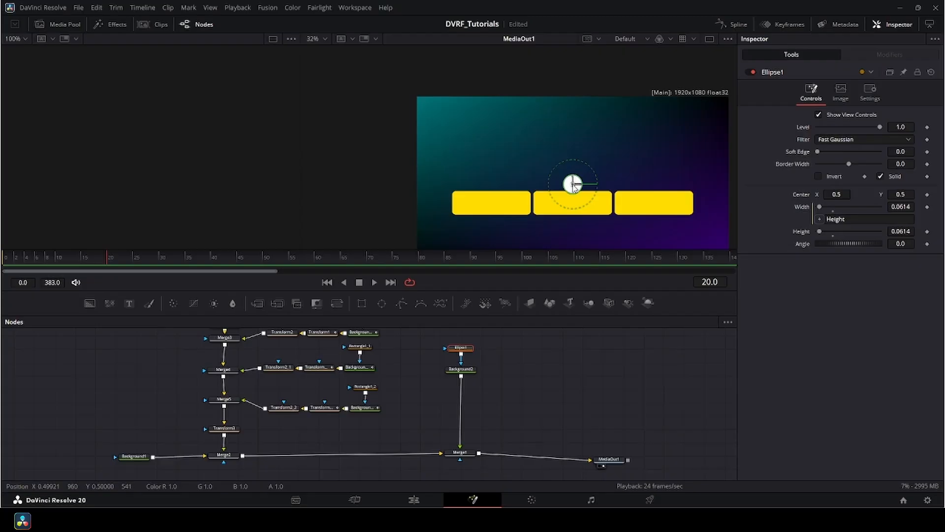
{"action": "left_click_drag", "start_coordinate": [574, 186], "coordinate": [411, 79]}
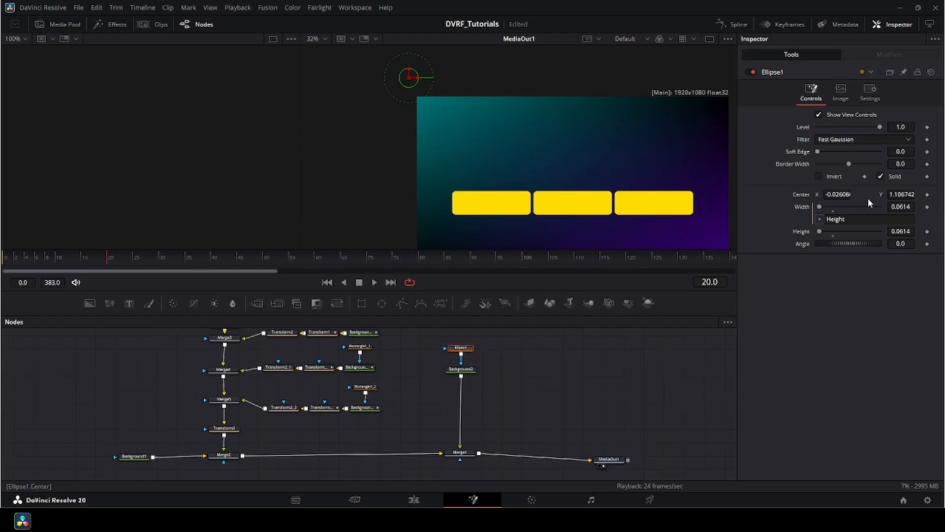
{"action": "left_click", "coordinate": [927, 195]}
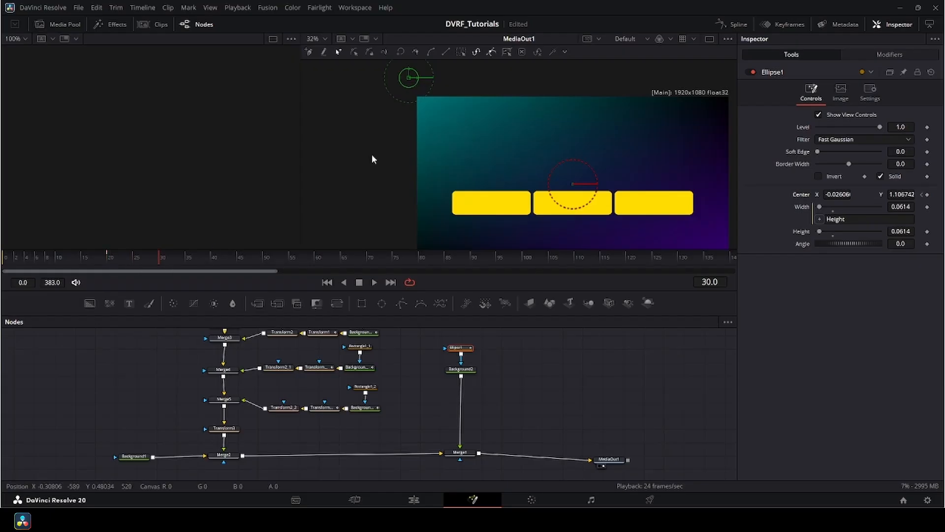
Step: Keyframe Ellipse1's Center above the first bar at frame 30 (about X 0.229, Y 0.517) and raised at frame 35 (about X 0.343, Y 0.764)
{"action": "left_click_drag", "start_coordinate": [415, 78], "coordinate": [483, 192]}
{"action": "scroll", "coordinate": [488, 182], "scroll_direction": "up", "scroll_amount": 2}
{"action": "scroll", "coordinate": [424, 197], "scroll_direction": "down", "scroll_amount": 2}
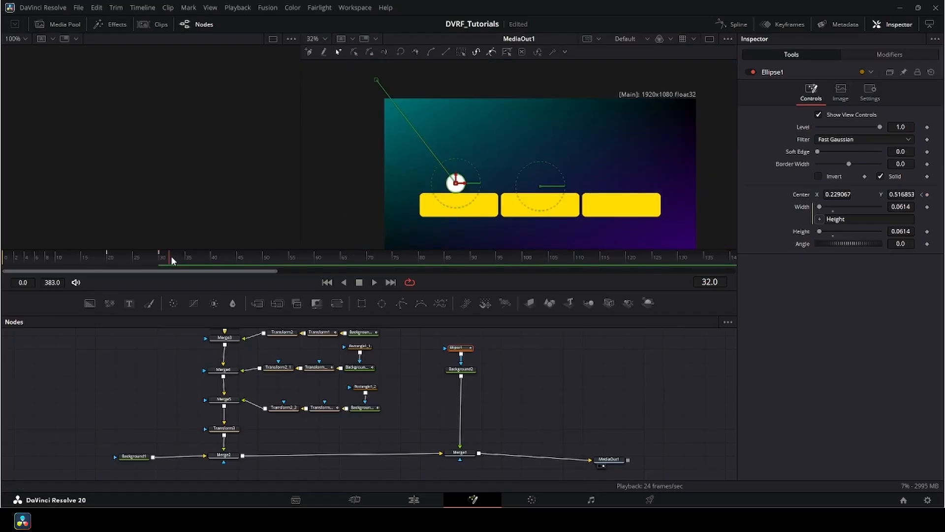
{"action": "left_click_drag", "start_coordinate": [455, 184], "coordinate": [494, 140]}
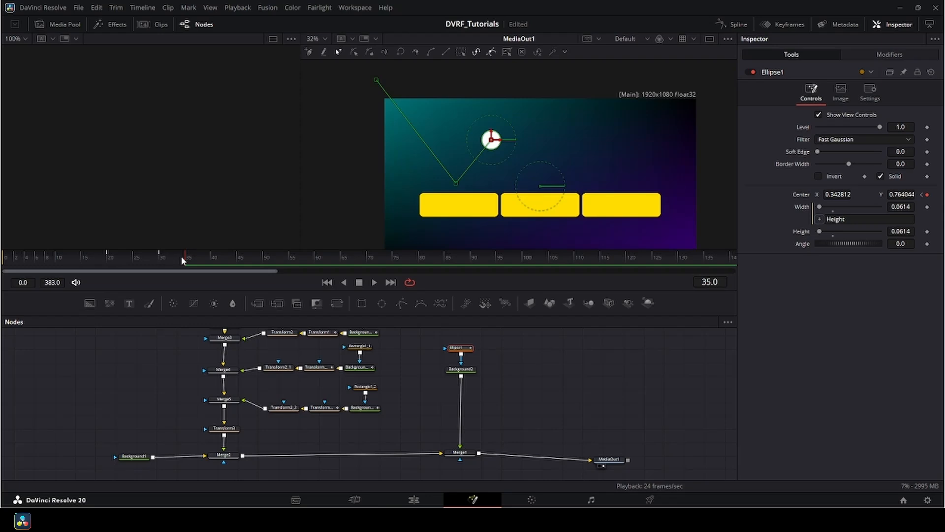
Step: Keyframe Ellipse1's Center above the middle bar at frame 40 (about X 0.488, Y 0.517) and raised at frame 45 (about X 0.619, Y 0.753)
{"action": "left_click_drag", "start_coordinate": [182, 259], "coordinate": [204, 259]}
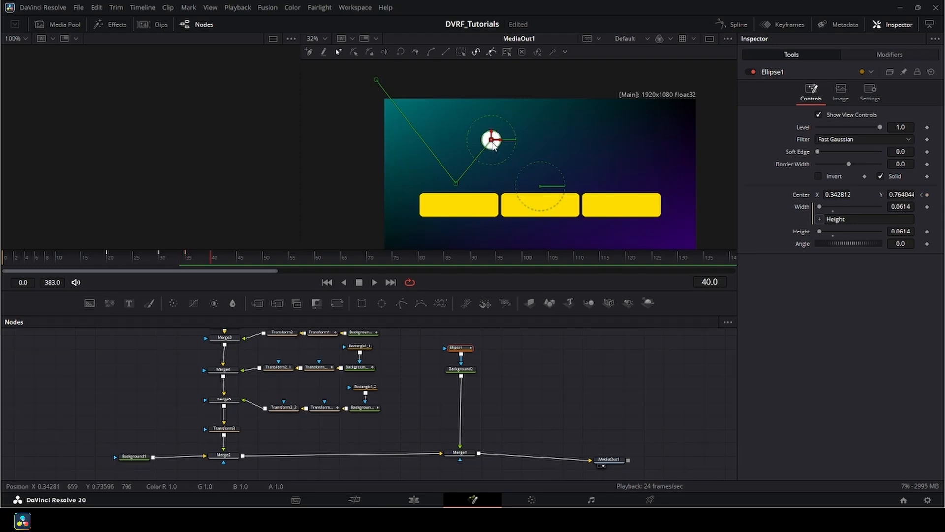
{"action": "left_click_drag", "start_coordinate": [491, 140], "coordinate": [536, 183]}
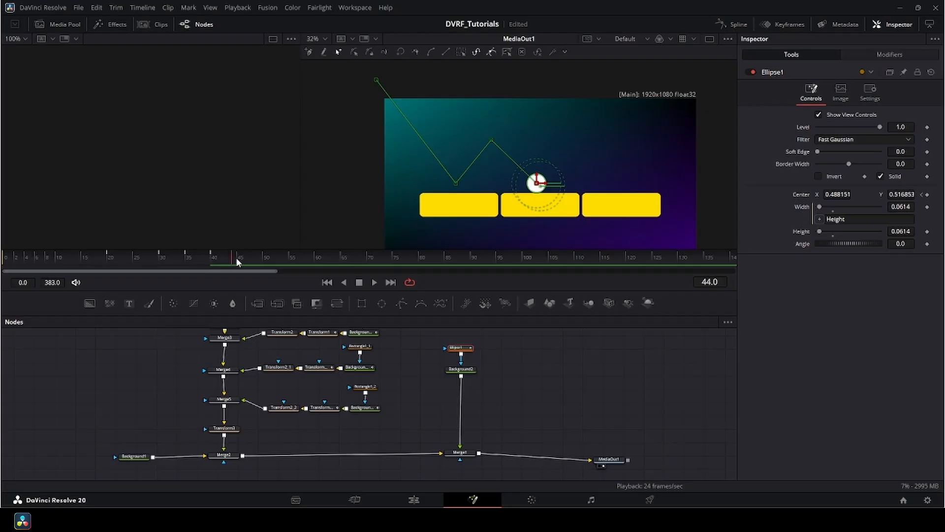
{"action": "left_click_drag", "start_coordinate": [537, 183], "coordinate": [577, 141]}
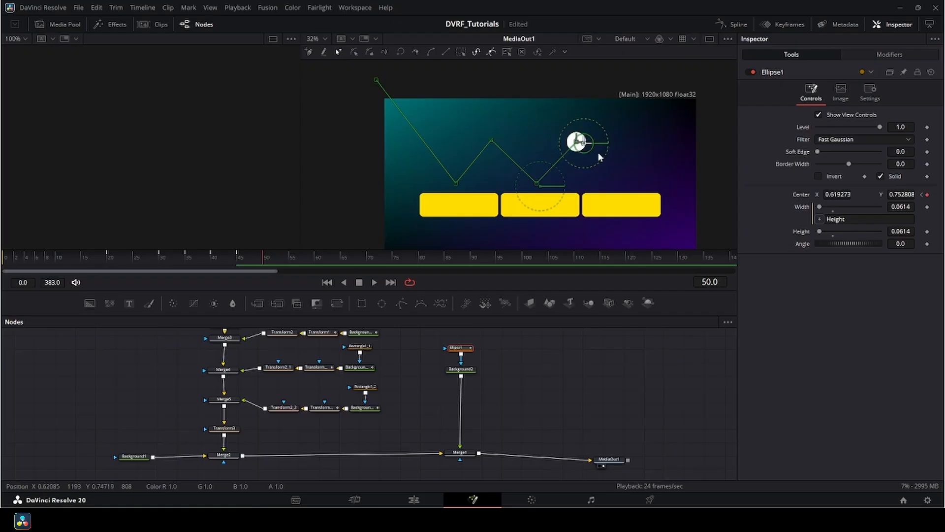
Step: Keyframe Ellipse1 above the third bar at frame 50 (about X 0.746, Y 0.522) and off-canvas at frame 60 (about X 1.174, Y 0.885)
{"action": "left_click_drag", "start_coordinate": [577, 142], "coordinate": [618, 184]}
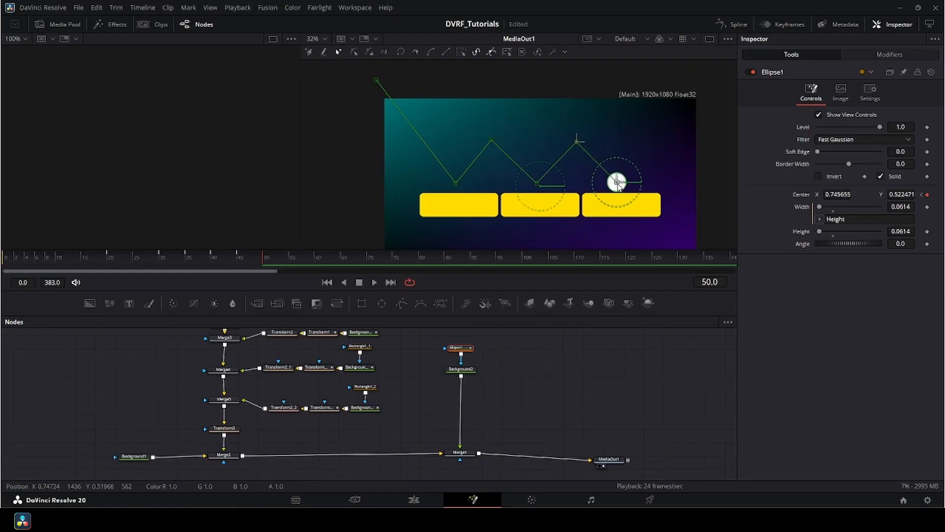
{"action": "left_click", "coordinate": [314, 258]}
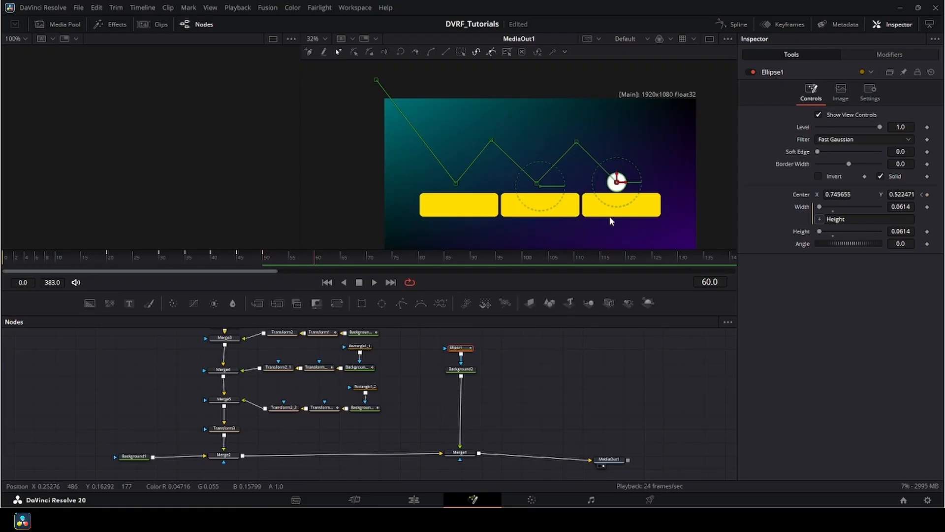
{"action": "left_click_drag", "start_coordinate": [616, 182], "coordinate": [656, 137]}
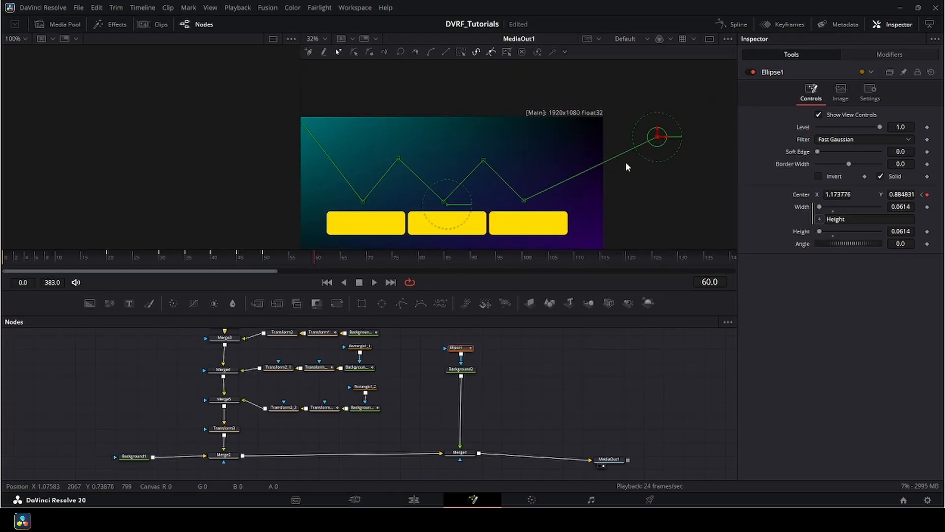
Step: Play the composition from near its start to check the circle's bounce across the bars
{"action": "scroll", "coordinate": [626, 161], "scroll_direction": "down", "scroll_amount": 2}
{"action": "left_click_drag", "start_coordinate": [287, 259], "coordinate": [19, 265]}
{"action": "key", "text": "space"}
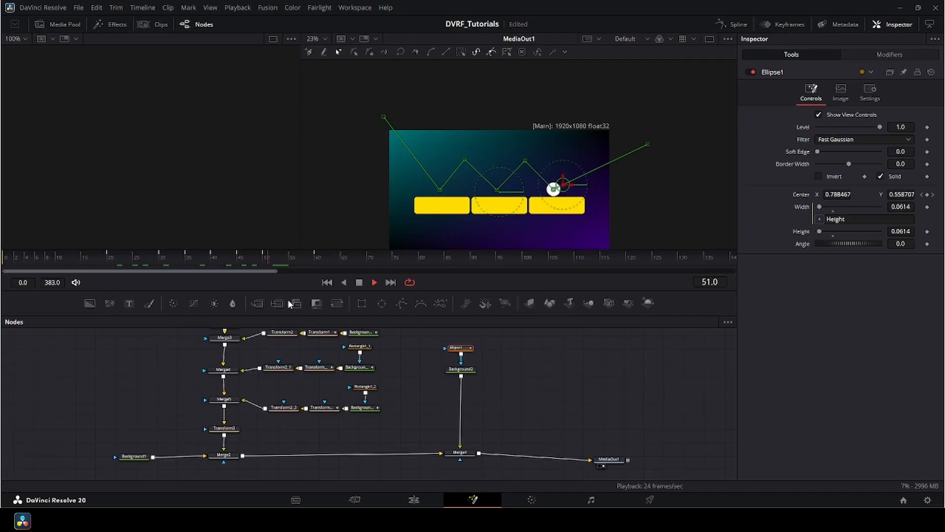
{"action": "key", "text": "space"}
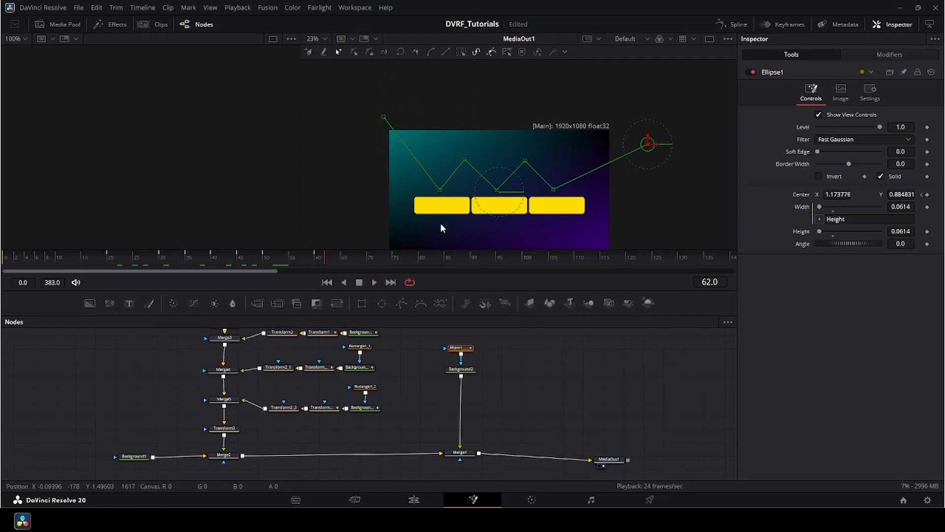
Step: Display all of Ellipse1's animation curves in the Spline editor, narrow its parameter list and fit the graph to the keyframes
{"action": "left_click", "coordinate": [472, 370]}
{"action": "left_click", "coordinate": [450, 353]}
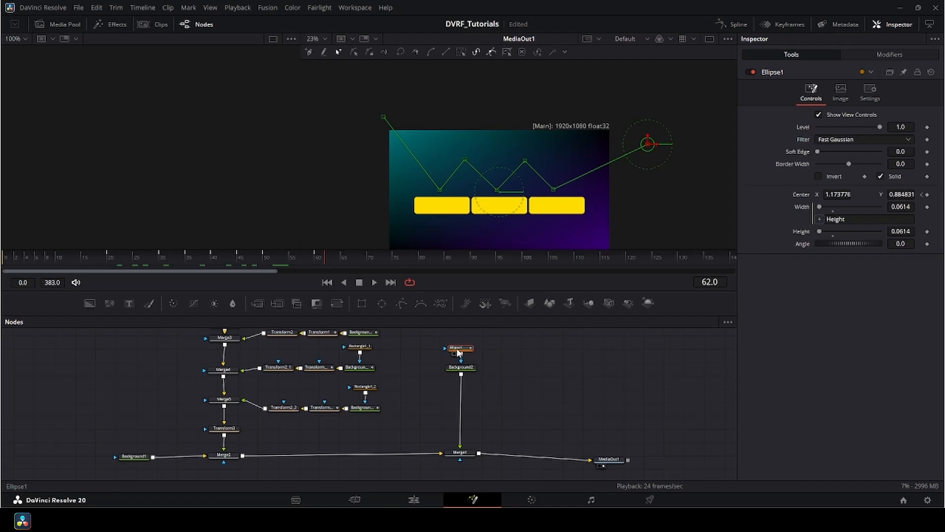
{"action": "left_click", "coordinate": [734, 24]}
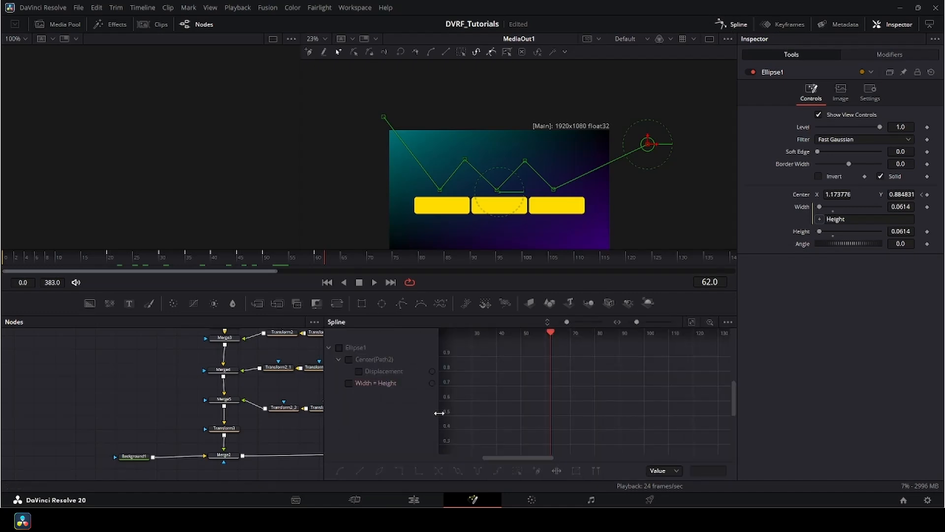
{"action": "left_click_drag", "start_coordinate": [438, 412], "coordinate": [406, 420]}
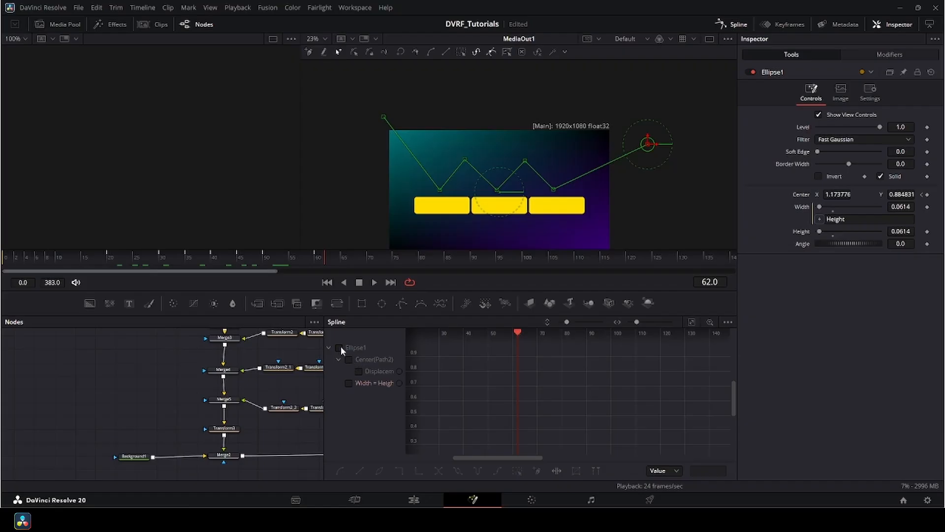
{"action": "left_click", "coordinate": [340, 347]}
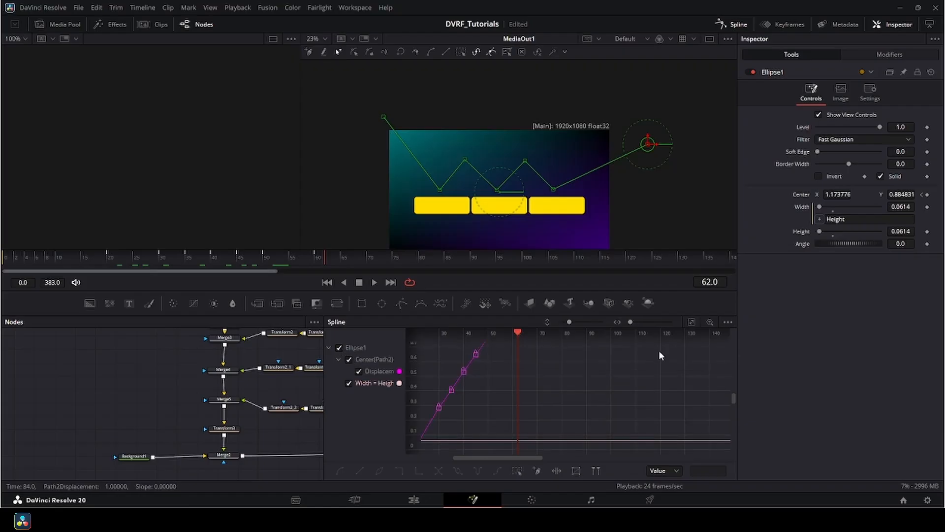
{"action": "left_click", "coordinate": [692, 322]}
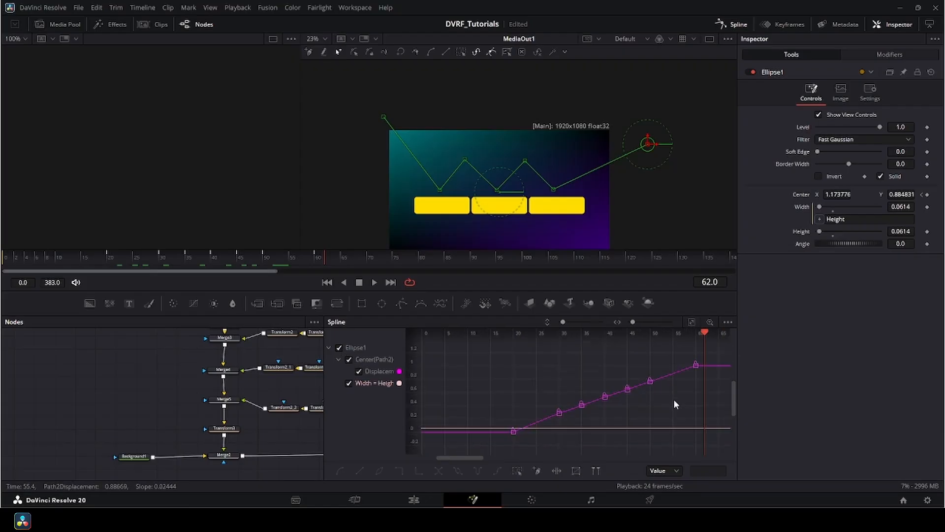
{"action": "left_click_drag", "start_coordinate": [674, 400], "coordinate": [654, 385]}
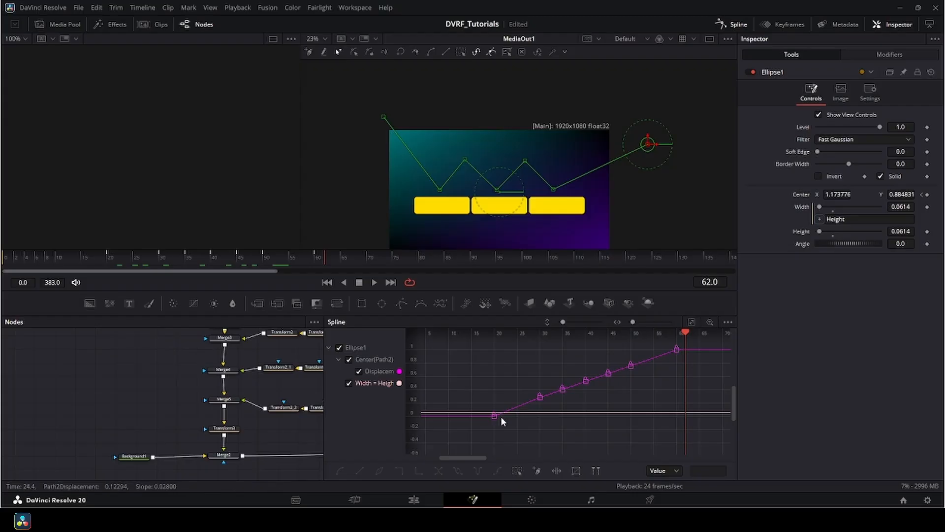
{"action": "scroll", "coordinate": [512, 416], "scroll_direction": "up", "scroll_amount": 2}
{"action": "left_click_drag", "start_coordinate": [540, 409], "coordinate": [481, 445]}
{"action": "scroll", "coordinate": [516, 422], "scroll_direction": "down", "scroll_amount": 2}
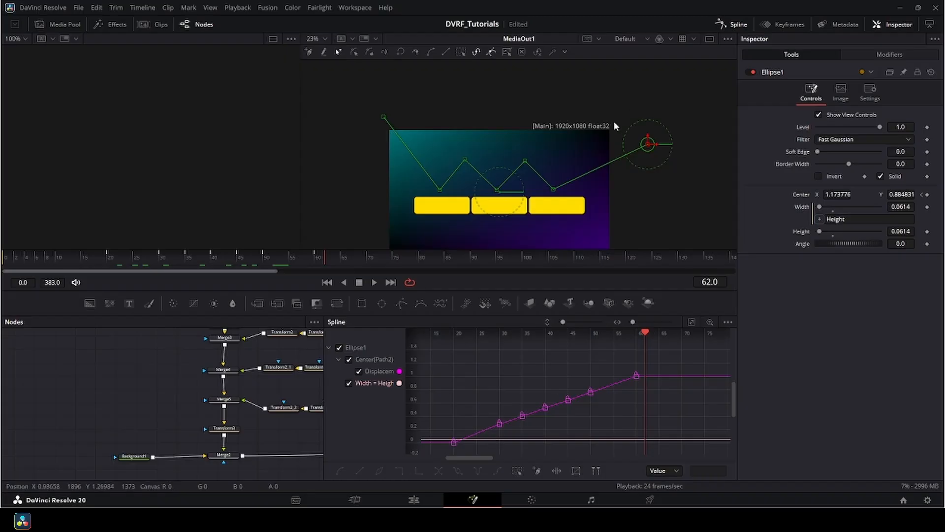
Step: Convert Ellipse1's Center motion path, Path2, to an XY path
{"action": "right_click", "coordinate": [647, 146]}
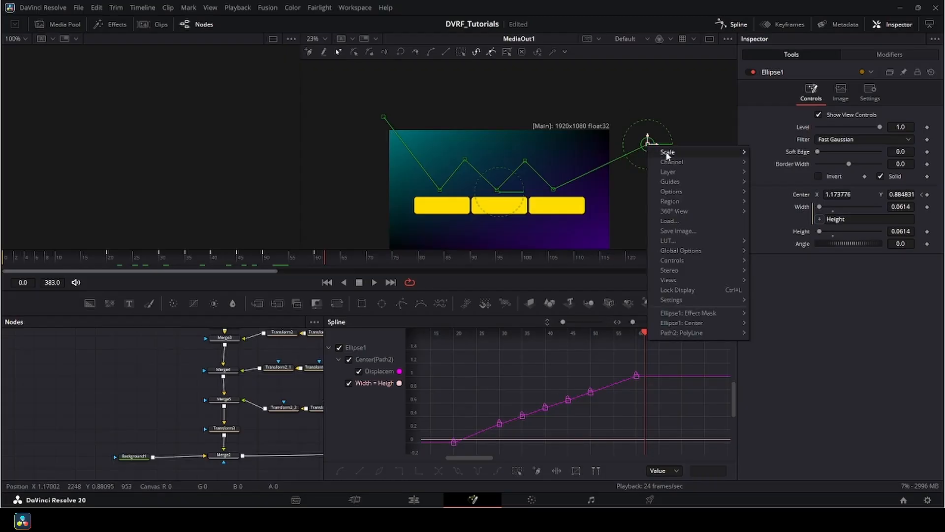
{"action": "mouse_move", "coordinate": [665, 333]}
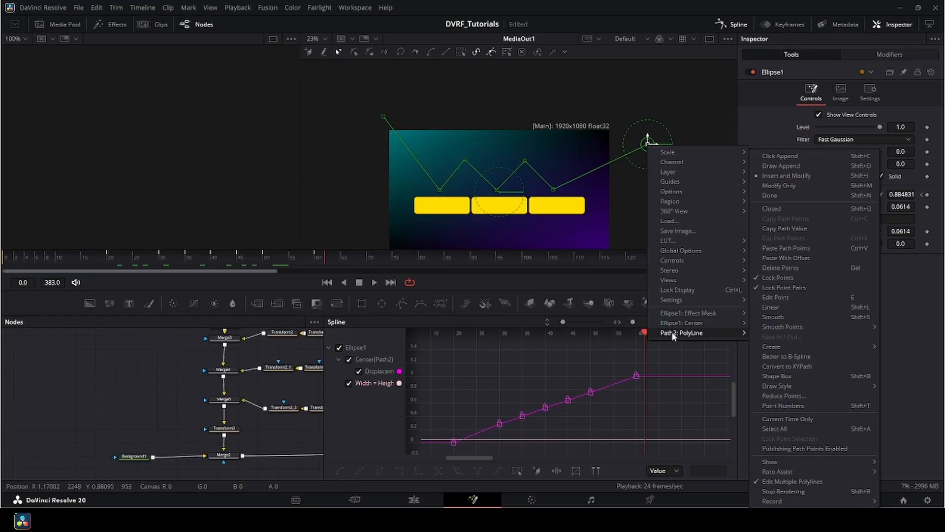
{"action": "left_click", "coordinate": [800, 367]}
{"action": "left_click", "coordinate": [498, 277]}
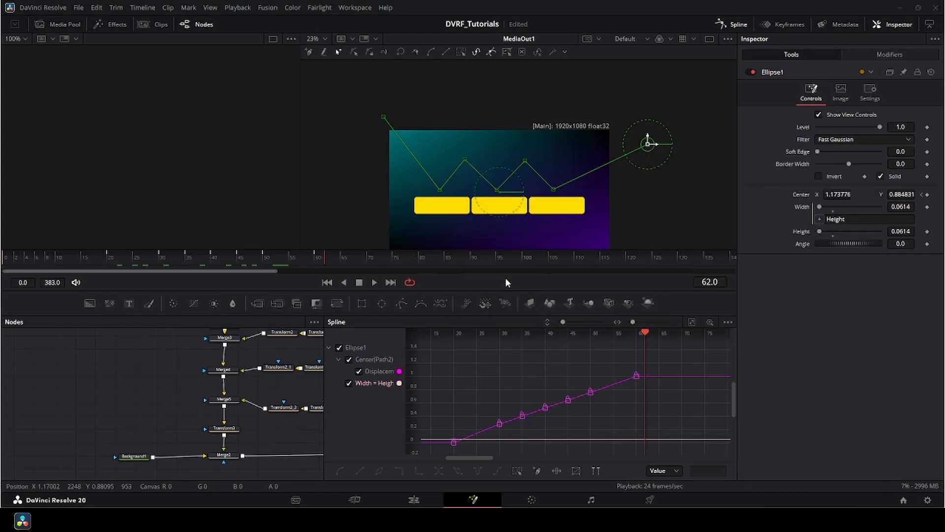
{"action": "left_click_drag", "start_coordinate": [537, 394], "coordinate": [541, 387]}
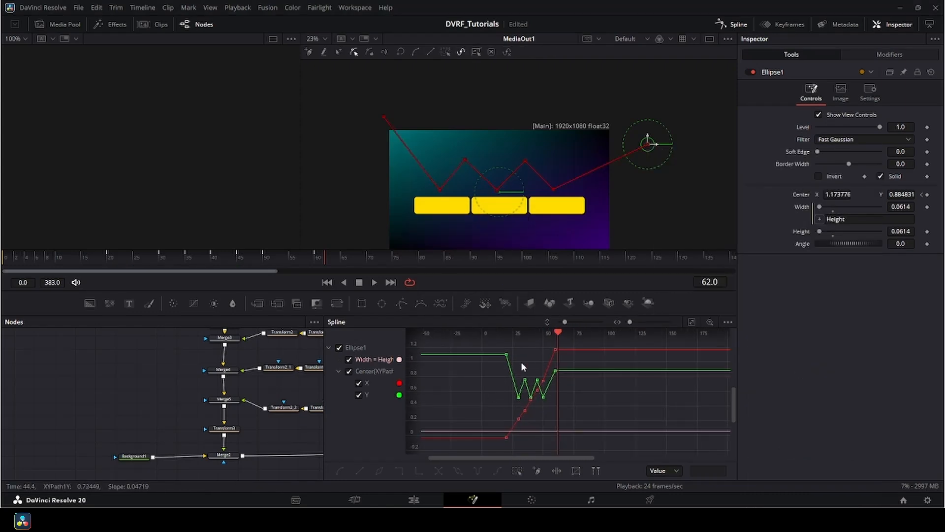
{"action": "scroll", "coordinate": [553, 403], "scroll_direction": "up", "scroll_amount": 3}
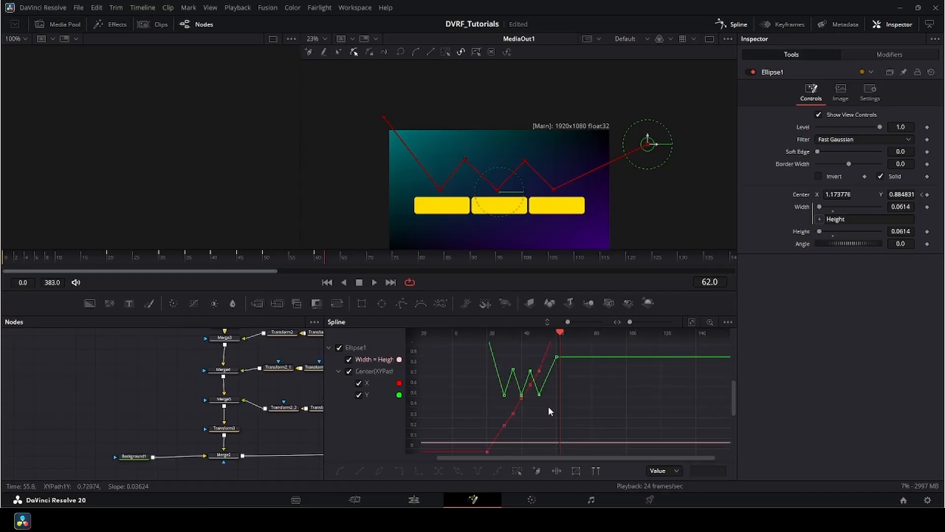
Step: Hide Ellipse1's X curve and delete the raised Y keyframe at frame 35
{"action": "left_click", "coordinate": [359, 384]}
{"action": "left_click_drag", "start_coordinate": [578, 393], "coordinate": [588, 436]}
{"action": "scroll", "coordinate": [581, 424], "scroll_direction": "up", "scroll_amount": 3}
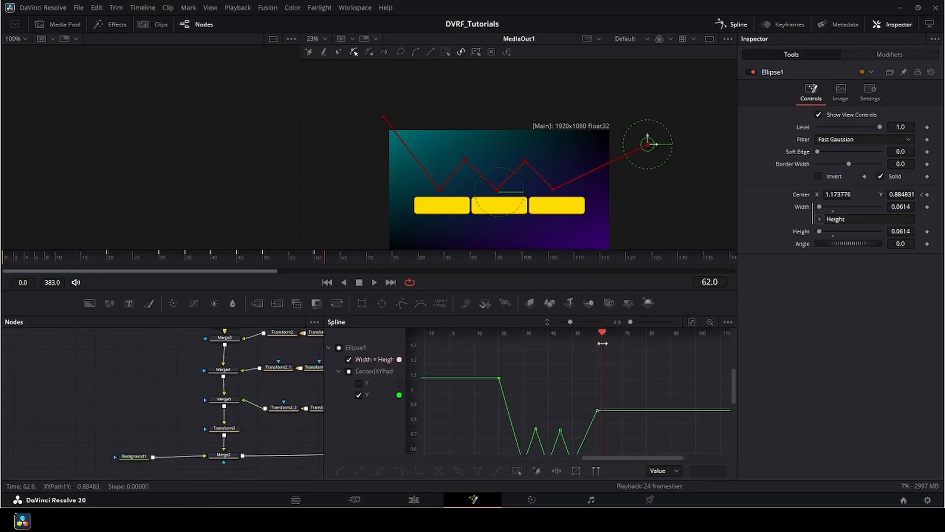
{"action": "scroll", "coordinate": [599, 353], "scroll_direction": "down", "scroll_amount": 1}
{"action": "left_click_drag", "start_coordinate": [603, 335], "coordinate": [523, 338]}
{"action": "left_click_drag", "start_coordinate": [542, 404], "coordinate": [547, 338]}
{"action": "scroll", "coordinate": [552, 376], "scroll_direction": "up", "scroll_amount": 3}
{"action": "left_click_drag", "start_coordinate": [512, 335], "coordinate": [555, 422]}
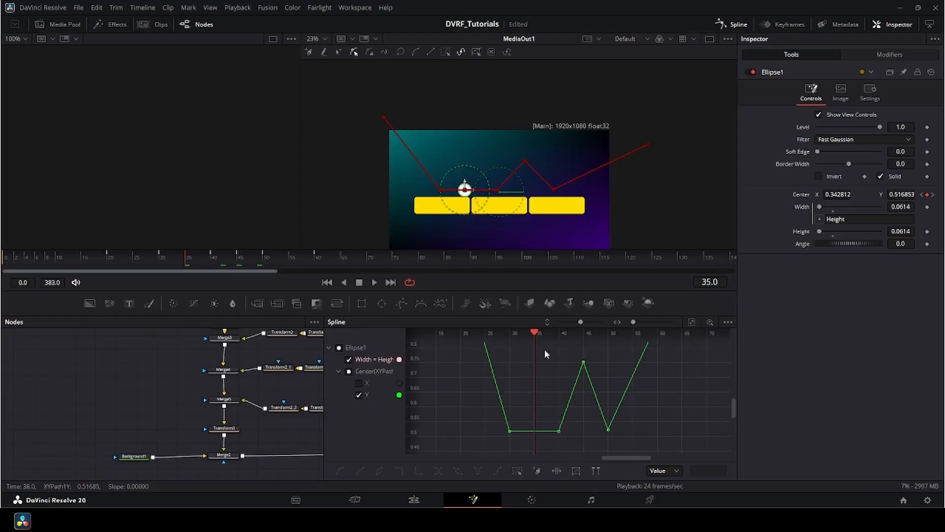
Step: Bend the Y curve between frames 30 and 40 into an arch by raising the facing handles of both keyframes
{"action": "left_click_drag", "start_coordinate": [537, 334], "coordinate": [530, 335]}
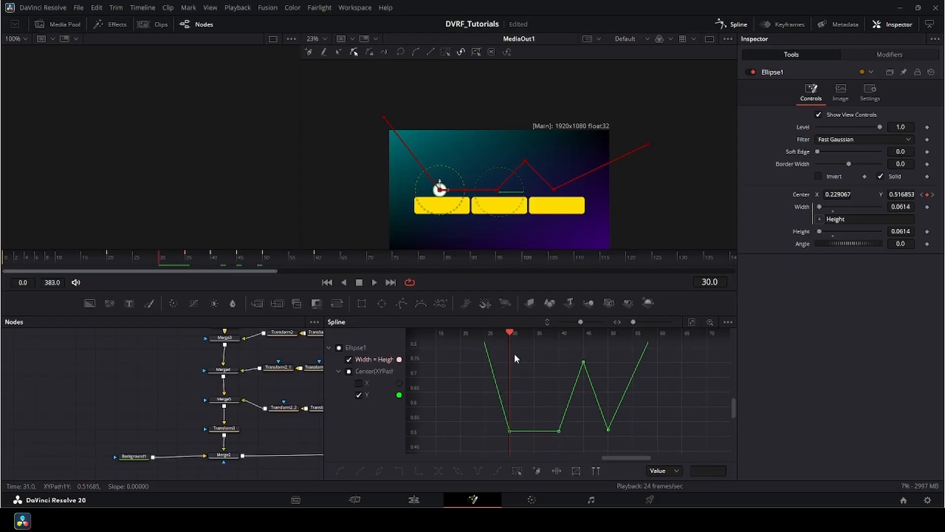
{"action": "left_click", "coordinate": [509, 431]}
{"action": "scroll", "coordinate": [524, 435], "scroll_direction": "up", "scroll_amount": 3}
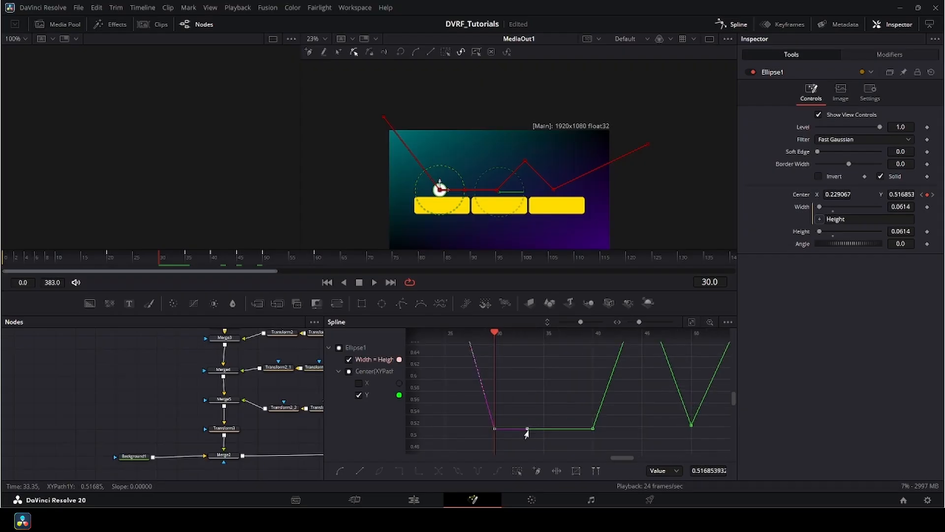
{"action": "left_click_drag", "start_coordinate": [526, 432], "coordinate": [527, 361]}
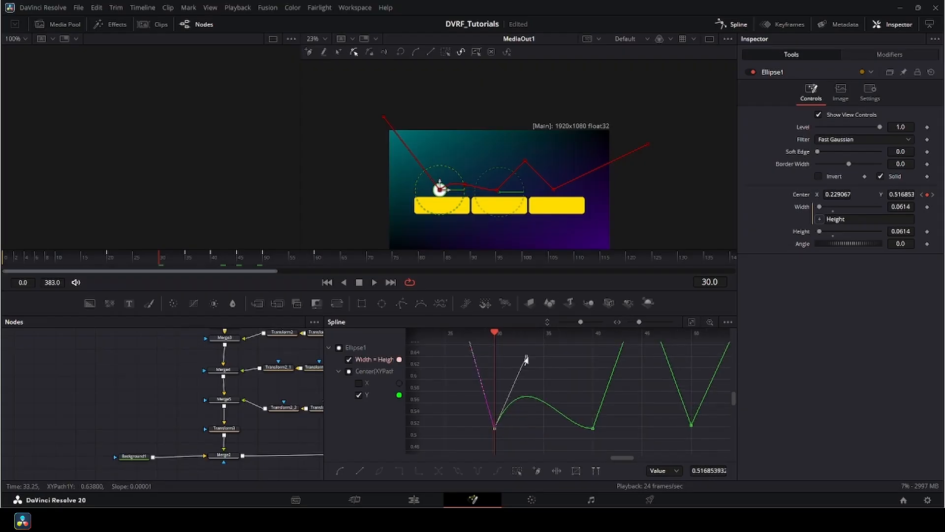
{"action": "left_click", "coordinate": [591, 427]}
{"action": "left_click_drag", "start_coordinate": [557, 430], "coordinate": [567, 386]}
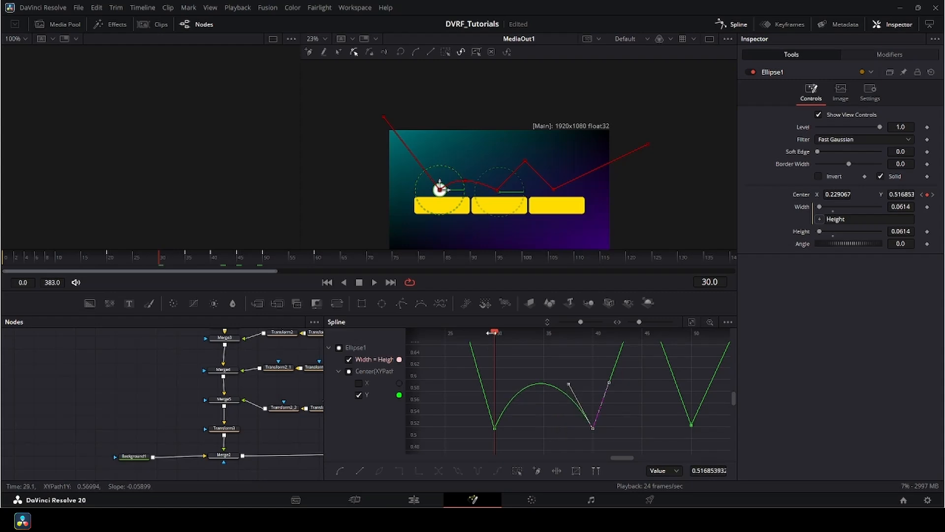
Step: Refine the first bounce arch on the Y curve by readjusting the inner handles of the frame 40 and frame 30 keyframes
{"action": "left_click_drag", "start_coordinate": [506, 333], "coordinate": [490, 359]}
{"action": "left_click", "coordinate": [692, 322]}
{"action": "scroll", "coordinate": [585, 391], "scroll_direction": "up", "scroll_amount": 3}
{"action": "left_click", "coordinate": [437, 418]}
{"action": "left_click", "coordinate": [566, 419]}
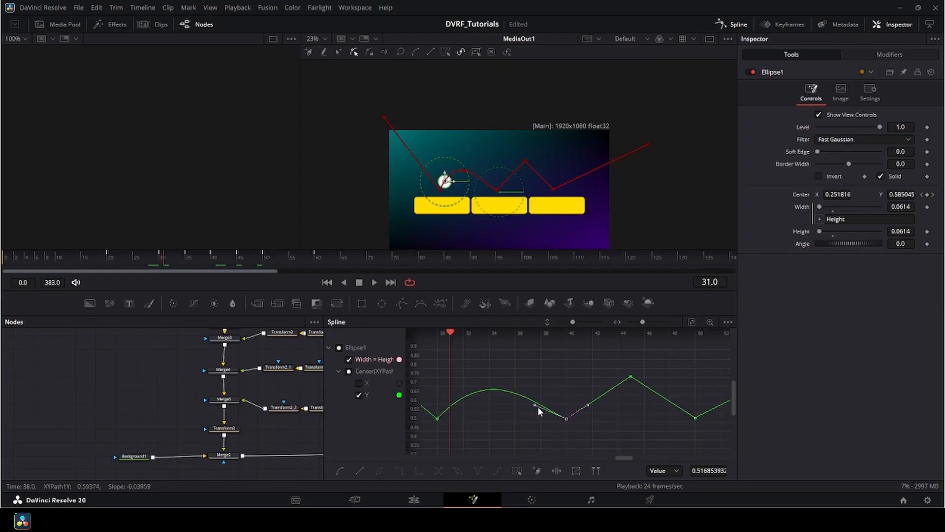
{"action": "left_click_drag", "start_coordinate": [536, 405], "coordinate": [545, 393]}
{"action": "left_click", "coordinate": [437, 419]}
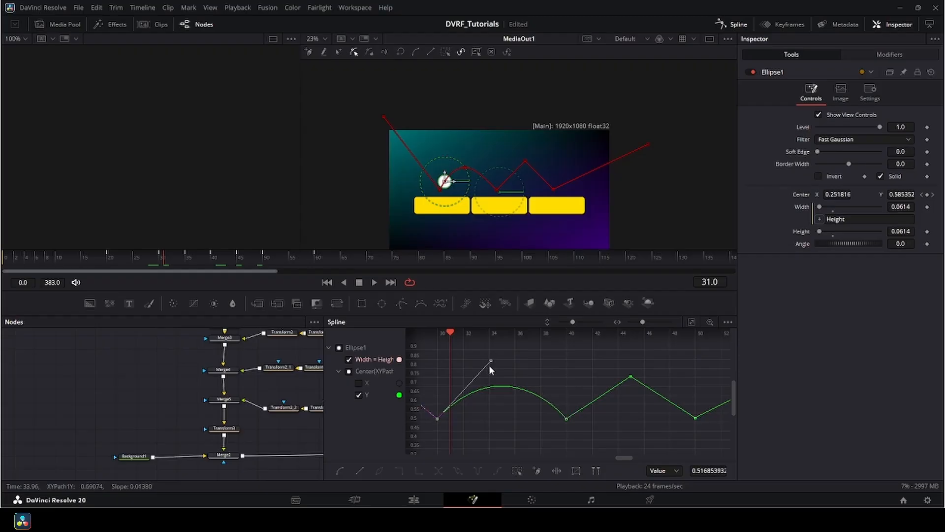
{"action": "left_click_drag", "start_coordinate": [490, 360], "coordinate": [463, 375]}
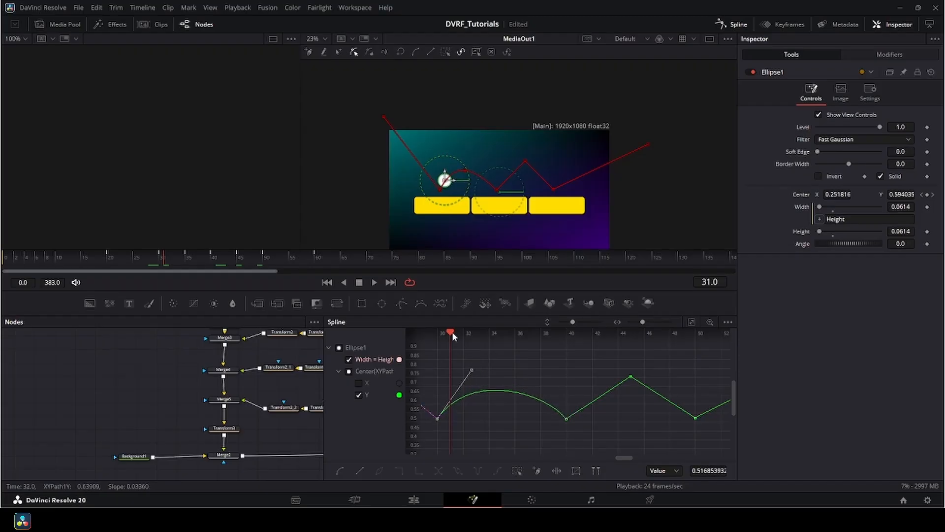
Step: Delete the Y keyframe at frame 45 and arch the curve between frames 40 and 50 with the handles at both ends
{"action": "left_click_drag", "start_coordinate": [453, 336], "coordinate": [617, 395]}
{"action": "left_click", "coordinate": [629, 378]}
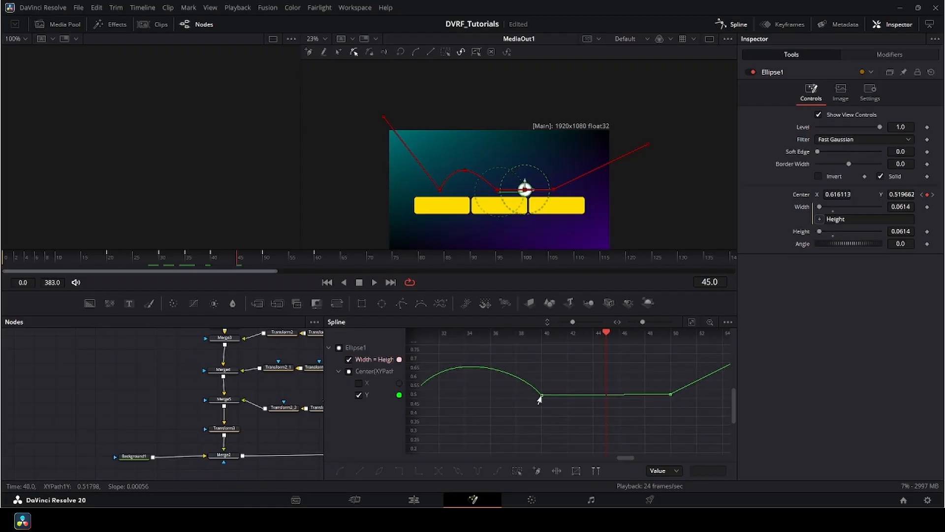
{"action": "left_click", "coordinate": [540, 397]}
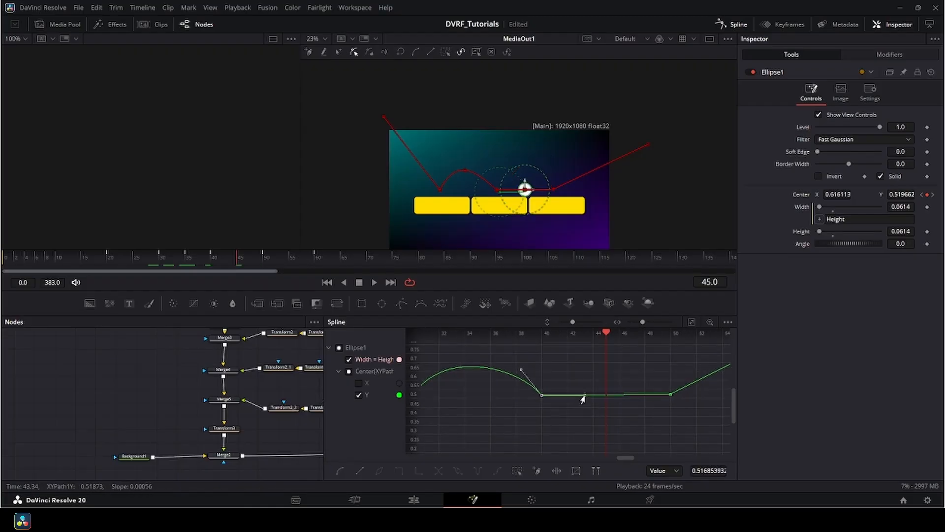
{"action": "left_click_drag", "start_coordinate": [584, 396], "coordinate": [582, 350]}
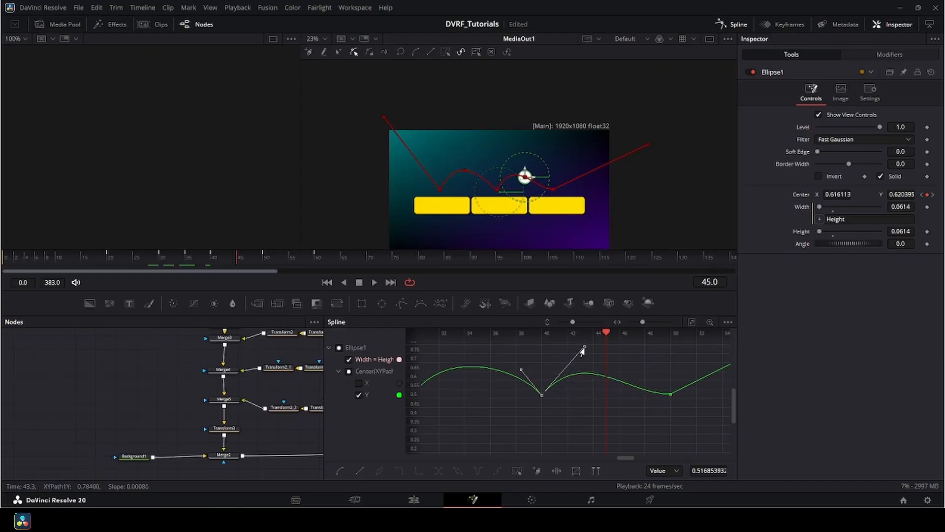
{"action": "left_click", "coordinate": [670, 395]}
{"action": "left_click_drag", "start_coordinate": [627, 395], "coordinate": [721, 403]}
Step: Raise the first arch slightly by adjusting the outgoing handle at frame 30 and the incoming handle at frame 40
{"action": "left_click", "coordinate": [490, 416]}
{"action": "left_click_drag", "start_coordinate": [523, 368], "coordinate": [539, 359]}
{"action": "left_click", "coordinate": [619, 416]}
{"action": "left_click_drag", "start_coordinate": [596, 394], "coordinate": [610, 387]}
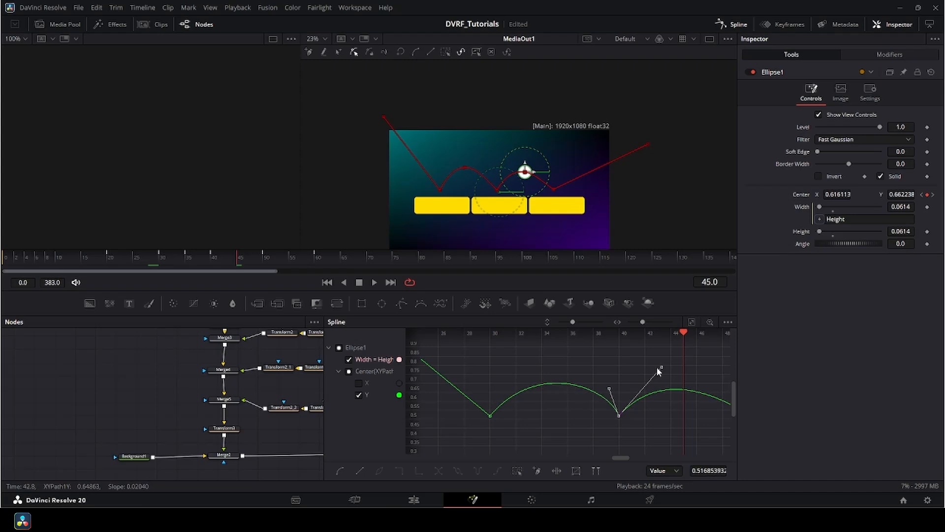
Step: Fine-tune the outgoing and incoming handles of the Y keyframe at frame 40
{"action": "left_click_drag", "start_coordinate": [662, 368], "coordinate": [656, 368]}
{"action": "left_click_drag", "start_coordinate": [609, 388], "coordinate": [608, 388]}
{"action": "scroll", "coordinate": [504, 384], "scroll_direction": "down", "scroll_amount": 2}
{"action": "left_click_drag", "start_coordinate": [504, 384], "coordinate": [428, 395]}
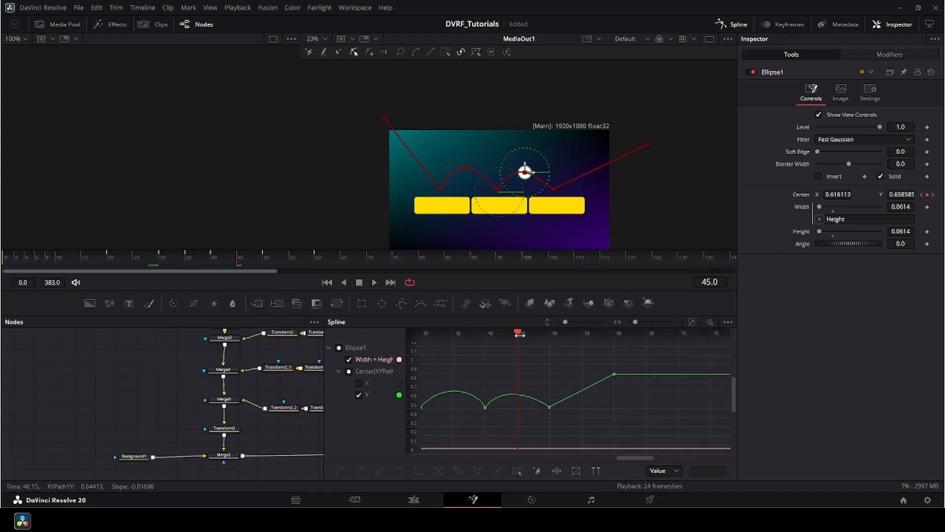
Step: Bend the Y curve between frames 50 and 60 into a smooth rising arc using the keyframe handles
{"action": "left_click_drag", "start_coordinate": [519, 333], "coordinate": [549, 332]}
{"action": "left_click", "coordinate": [549, 408]}
{"action": "left_click_drag", "start_coordinate": [570, 397], "coordinate": [584, 376]}
{"action": "left_click", "coordinate": [614, 374]}
Step: Curve the Y descent between frames 20 and 30, and refine the handles of the frame 50 keyframe
{"action": "mouse_move", "coordinate": [433, 373]}
{"action": "left_mouse_down"}
{"action": "mouse_move", "coordinate": [621, 387]}
{"action": "mouse_move", "coordinate": [568, 381]}
{"action": "mouse_move", "coordinate": [588, 402]}
{"action": "mouse_move", "coordinate": [477, 372]}
{"action": "mouse_move", "coordinate": [418, 372]}
{"action": "left_mouse_up"}
{"action": "left_click", "coordinate": [544, 368]}
{"action": "left_click", "coordinate": [609, 421]}
{"action": "scroll", "coordinate": [591, 393], "scroll_direction": "up", "scroll_amount": 2}
{"action": "left_click", "coordinate": [558, 404]}
{"action": "left_click_drag", "start_coordinate": [534, 387], "coordinate": [619, 411]}
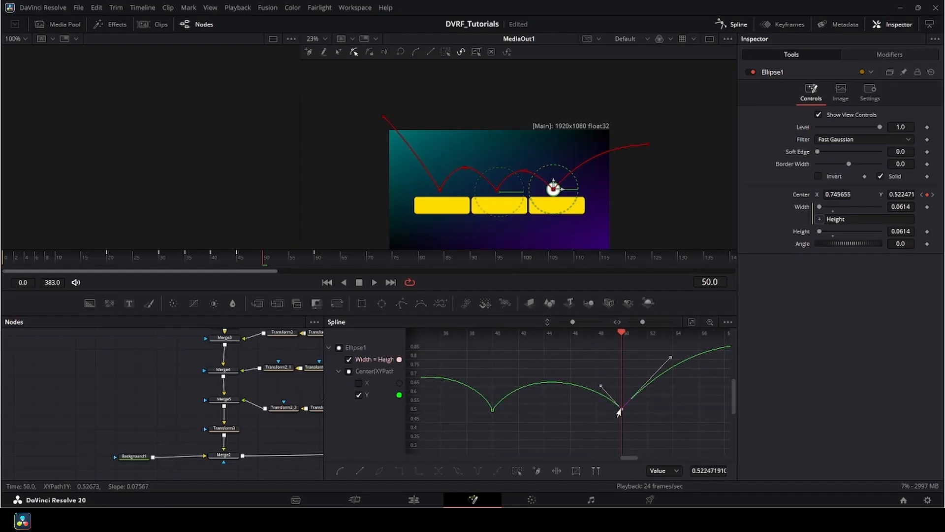
Step: Play back the circle's motion to check the reshaped bounce arcs
{"action": "scroll", "coordinate": [586, 396], "scroll_direction": "down", "scroll_amount": 3}
{"action": "left_click_drag", "start_coordinate": [589, 333], "coordinate": [461, 332]}
{"action": "key", "text": "space"}
{"action": "key", "text": "space"}
{"action": "left_click_drag", "start_coordinate": [443, 394], "coordinate": [578, 394]}
Step: Show the circle's X curve and delete its keyframes at frames 35 and 45
{"action": "left_click", "coordinate": [359, 383]}
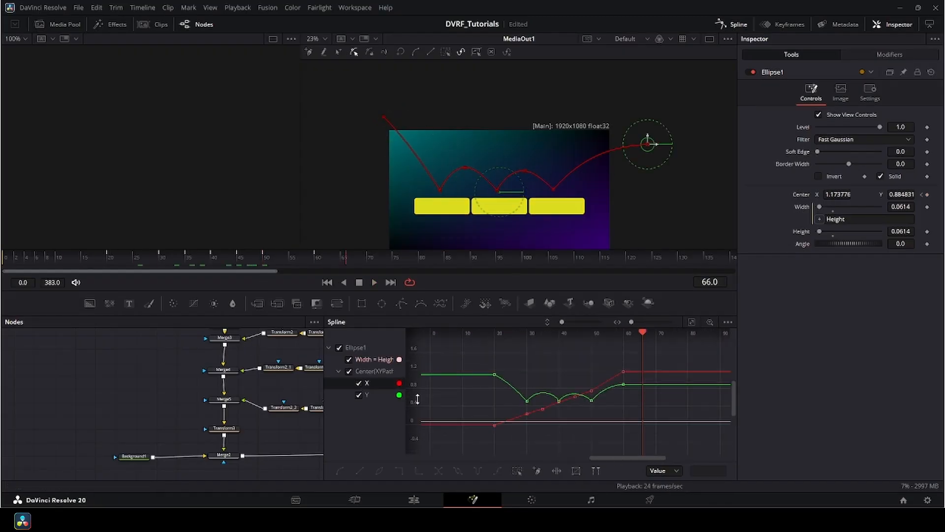
{"action": "scroll", "coordinate": [472, 424], "scroll_direction": "up", "scroll_amount": 3}
{"action": "left_click_drag", "start_coordinate": [674, 342], "coordinate": [633, 354]}
{"action": "mouse_move", "coordinate": [487, 337]}
{"action": "left_mouse_down"}
{"action": "mouse_move", "coordinate": [522, 349]}
{"action": "mouse_move", "coordinate": [498, 343]}
{"action": "left_mouse_up"}
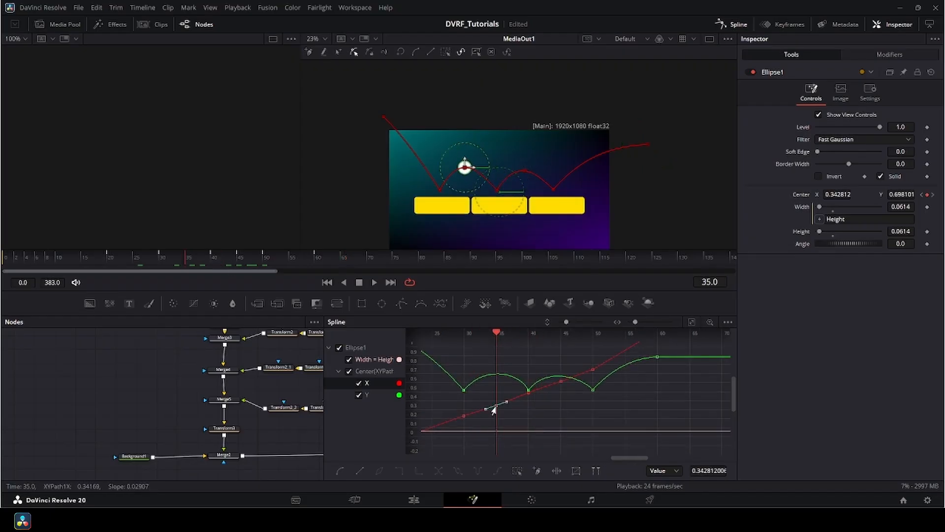
{"action": "key", "text": "Delete"}
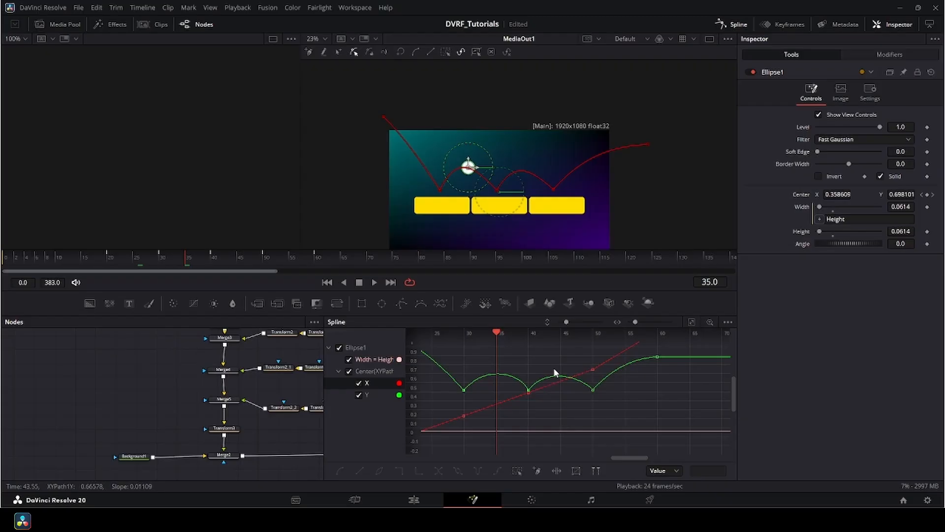
Step: Move the X and Y keyframes of the third bounce from frame 50 to frame 49
{"action": "left_click", "coordinate": [592, 395]}
{"action": "left_click_drag", "start_coordinate": [592, 395], "coordinate": [582, 378]}
{"action": "left_click", "coordinate": [583, 392]}
{"action": "left_click", "coordinate": [586, 390]}
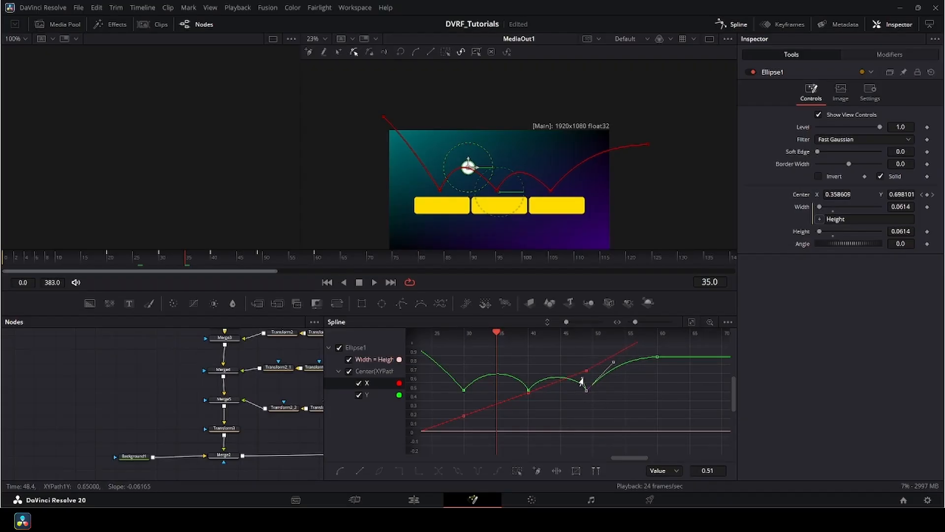
Step: Raise the first bounce arch by steepening the Y handles at the frame 40 and frame 30 keyframes
{"action": "left_click", "coordinate": [528, 393]}
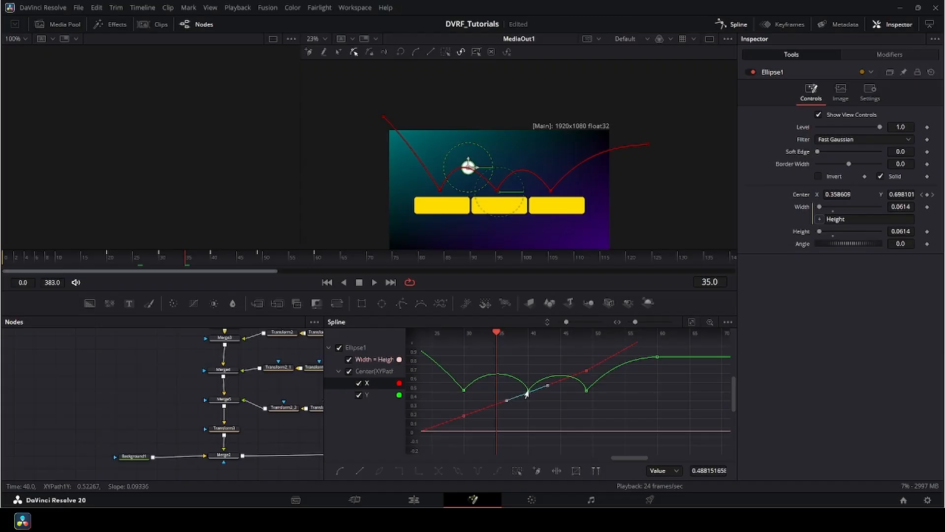
{"action": "left_click", "coordinate": [527, 392]}
{"action": "left_click_drag", "start_coordinate": [539, 367], "coordinate": [540, 370]}
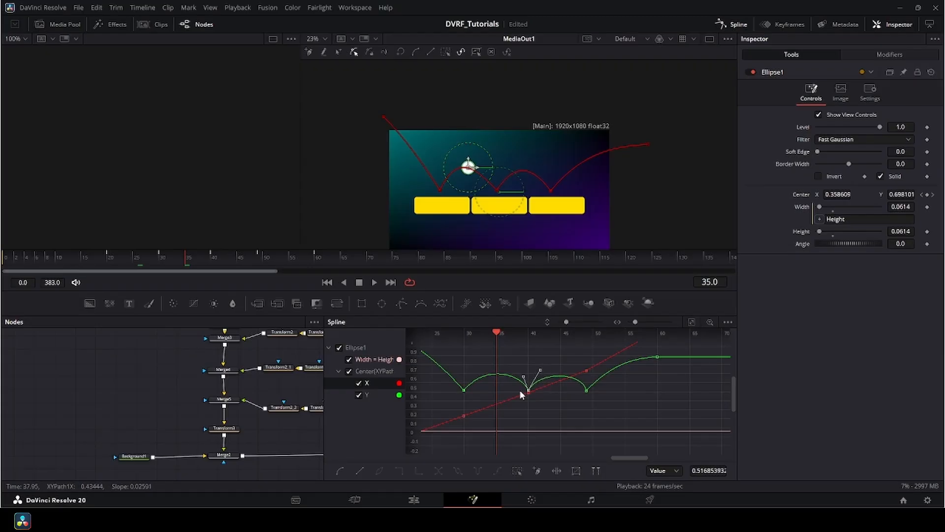
{"action": "left_click", "coordinate": [464, 390]}
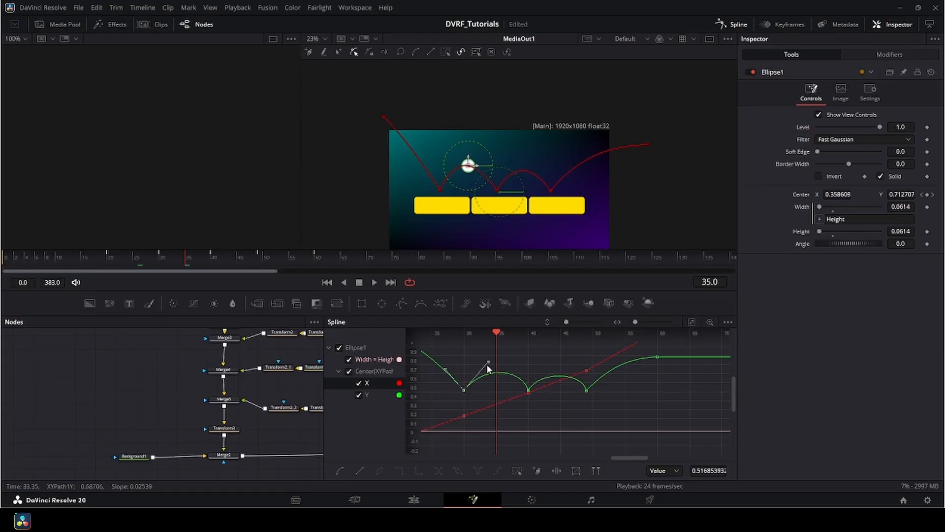
{"action": "left_click_drag", "start_coordinate": [487, 371], "coordinate": [477, 360]}
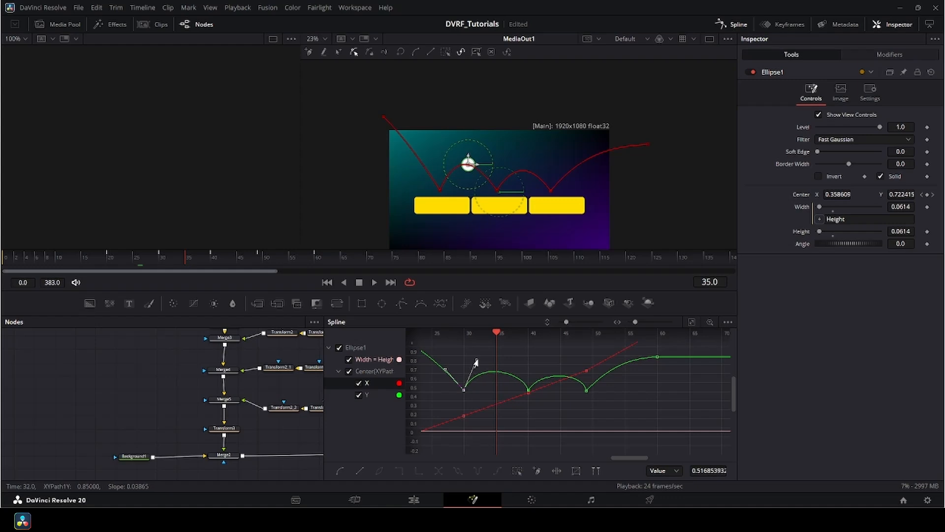
Step: Play the animation from about frame 25 to review the circle's path with the adjusted X and Y curves
{"action": "left_click", "coordinate": [133, 257]}
{"action": "key", "text": "space"}
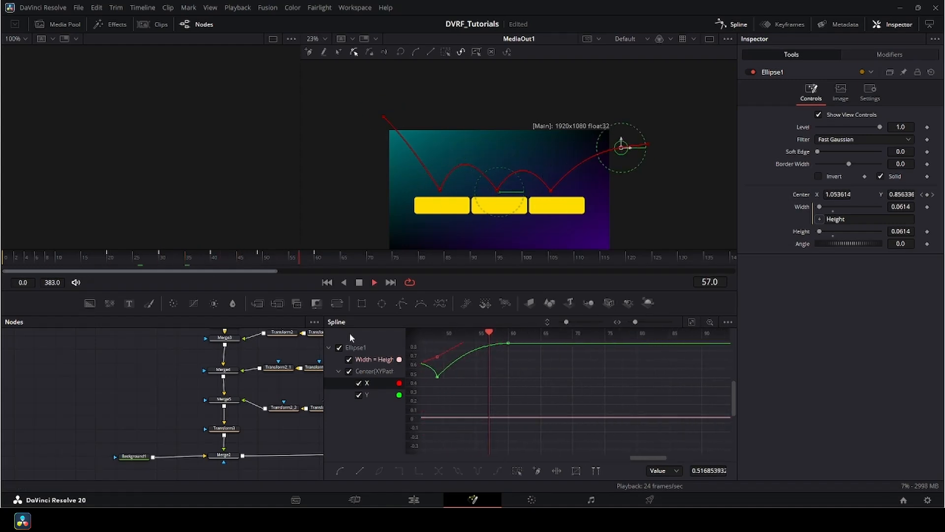
{"action": "key", "text": "space"}
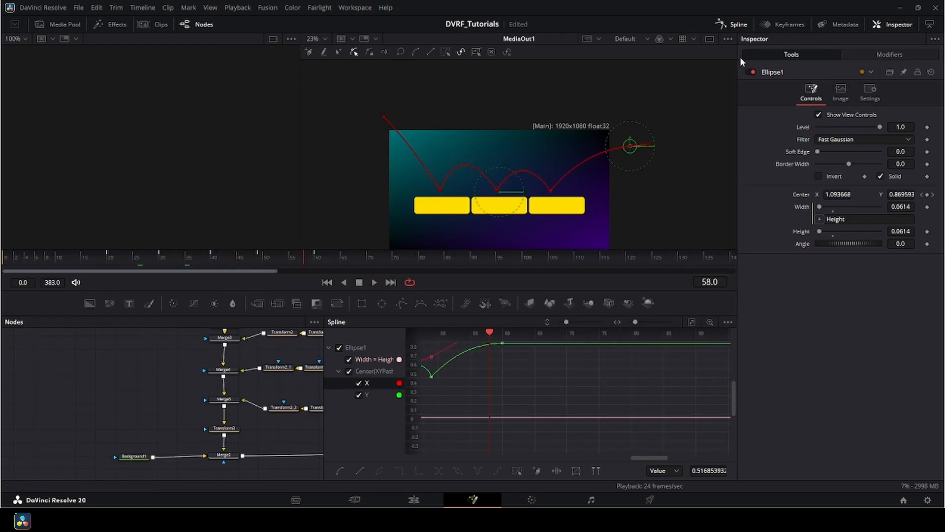
Step: Select the Transform1, Transform1_1 and Transform1_2 nodes and expand their Center displacement keyframes
{"action": "left_click", "coordinate": [735, 27]}
{"action": "mouse_move", "coordinate": [413, 373]}
{"action": "left_mouse_down"}
{"action": "mouse_move", "coordinate": [417, 393]}
{"action": "mouse_move", "coordinate": [422, 377]}
{"action": "left_mouse_up"}
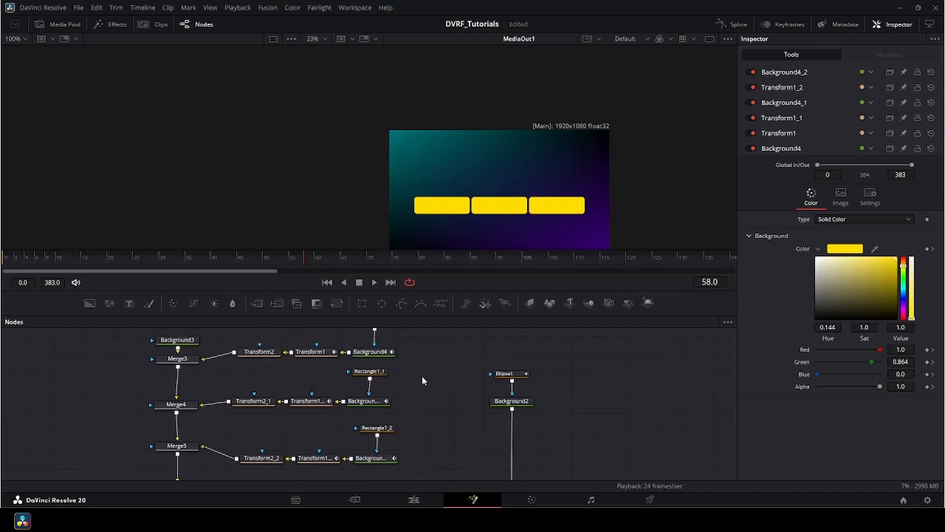
{"action": "left_click", "coordinate": [319, 353]}
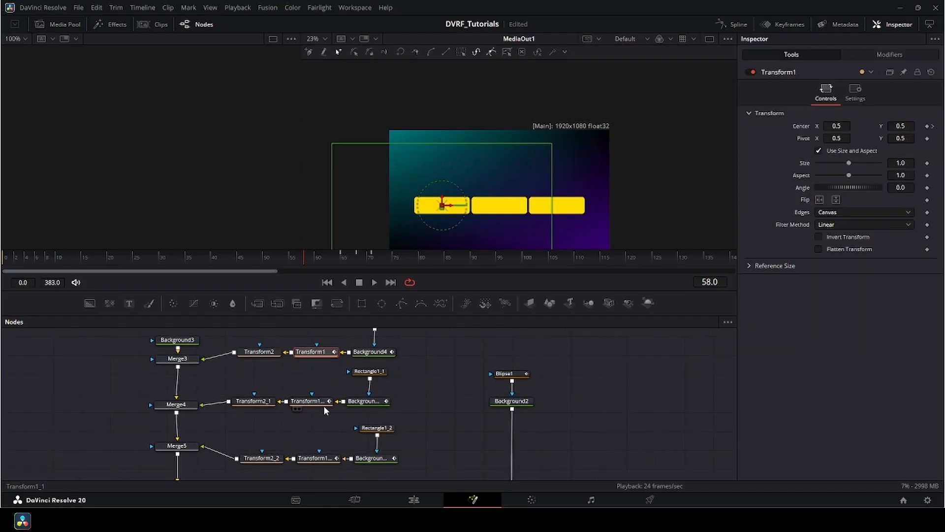
{"action": "left_click", "coordinate": [320, 401], "text": "ctrl"}
{"action": "left_click", "coordinate": [319, 458], "text": "ctrl"}
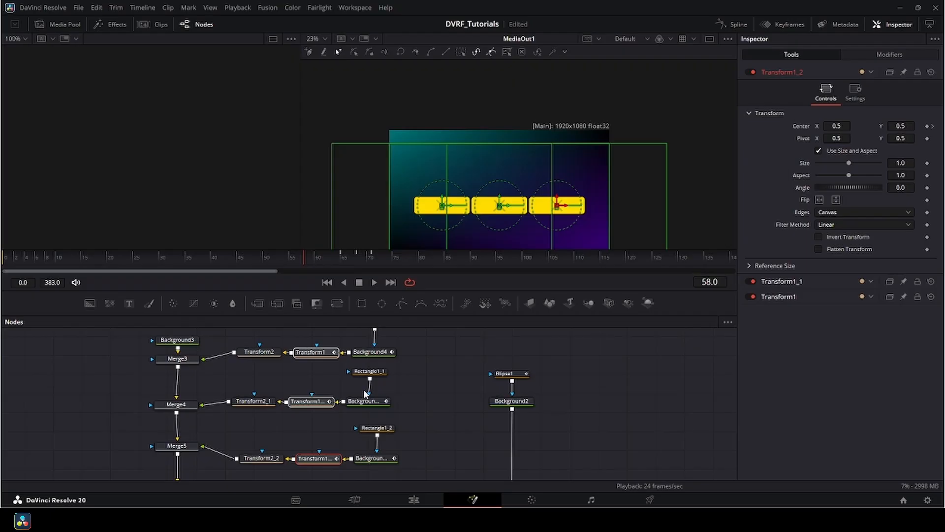
{"action": "left_click", "coordinate": [786, 27]}
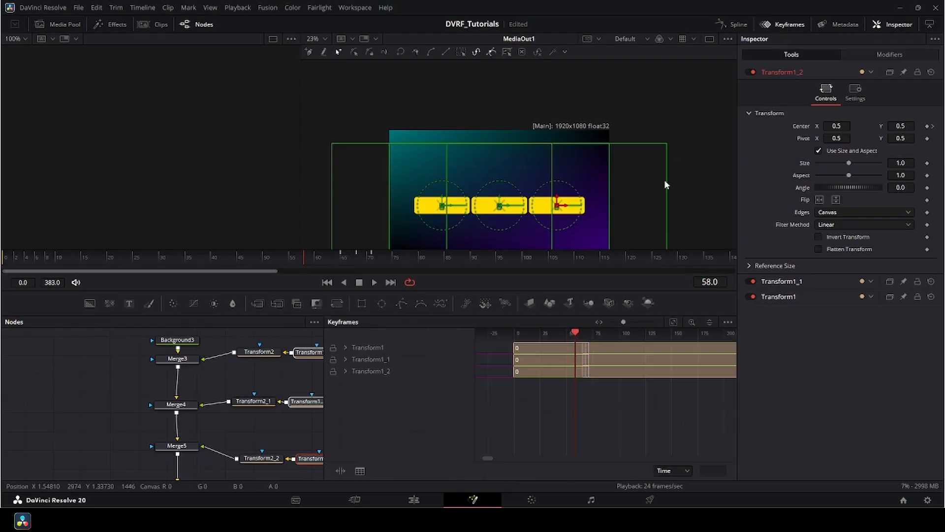
{"action": "left_click", "coordinate": [346, 347]}
{"action": "left_click", "coordinate": [346, 371]}
{"action": "left_click", "coordinate": [346, 394]}
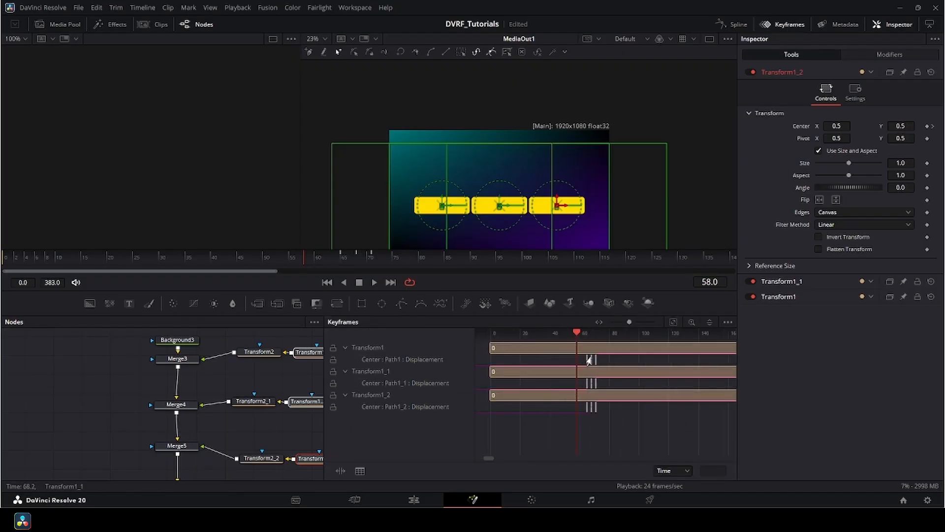
Step: Shift Transform1's displacement keyframes so the first bar's dip starts at frame 30
{"action": "left_click_drag", "start_coordinate": [579, 333], "coordinate": [515, 363]}
{"action": "scroll", "coordinate": [584, 378], "scroll_direction": "up", "scroll_amount": 2}
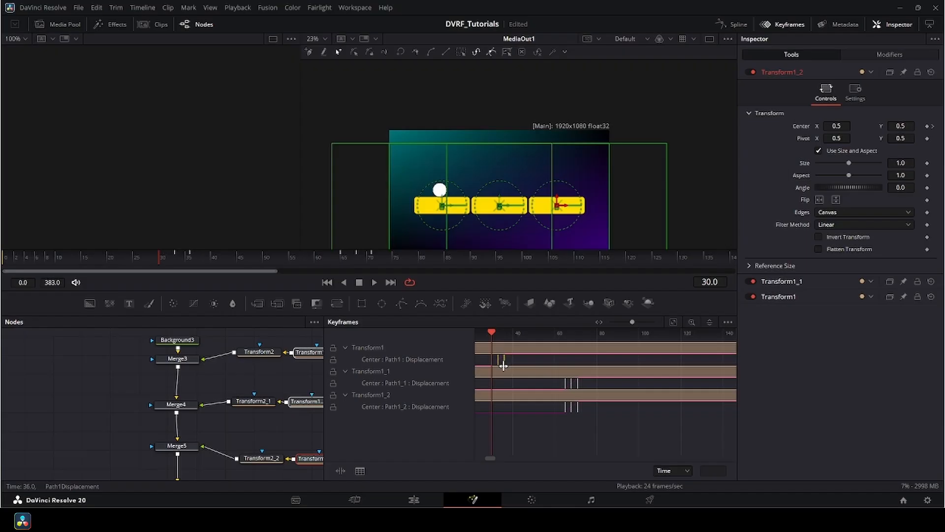
{"action": "left_click", "coordinate": [519, 432]}
Step: Shift the displacement keyframes of Transform1_1 to start at frame 40 and those of Transform1_2 at frame 49
{"action": "left_click_drag", "start_coordinate": [494, 337], "coordinate": [540, 372]}
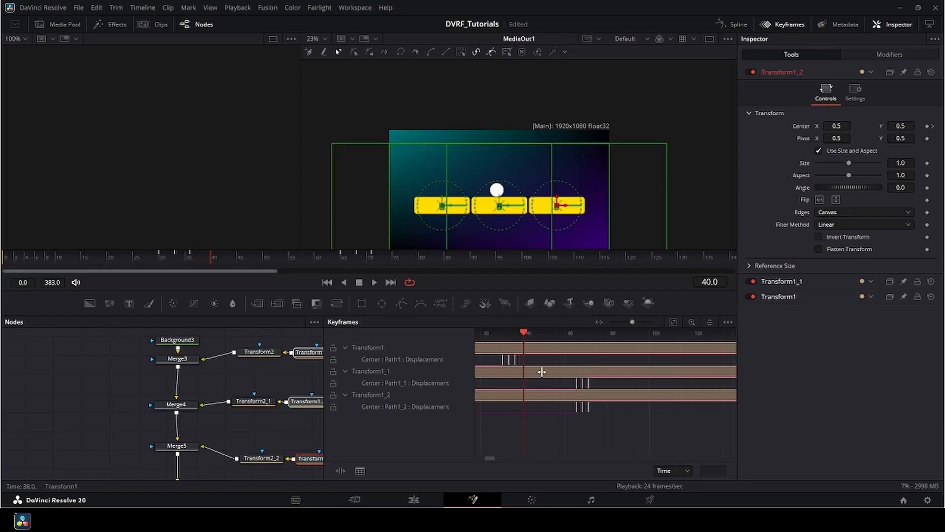
{"action": "left_click_drag", "start_coordinate": [598, 386], "coordinate": [571, 386]}
{"action": "left_click_drag", "start_coordinate": [525, 336], "coordinate": [542, 343]}
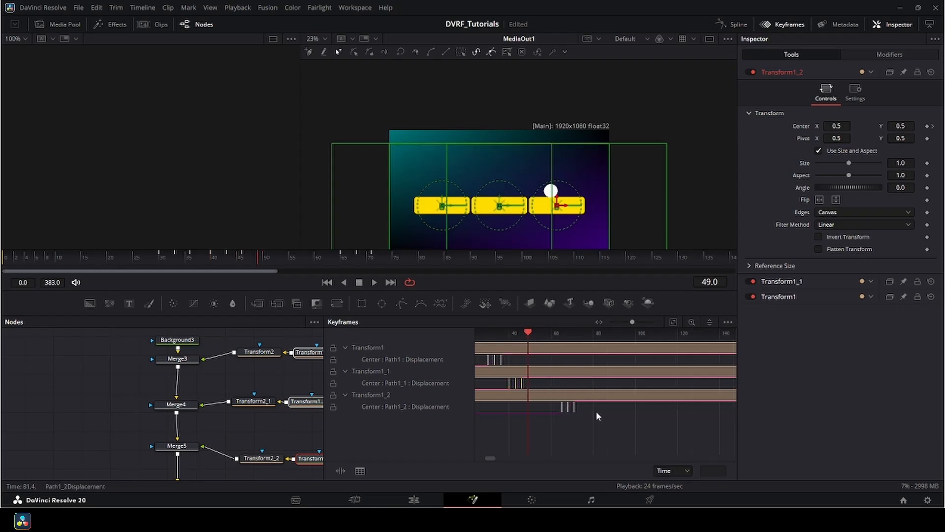
{"action": "left_click_drag", "start_coordinate": [585, 436], "coordinate": [539, 408]}
Step: Play back the animation to check that each bar dips as the circle lands on it
{"action": "left_click_drag", "start_coordinate": [528, 342], "coordinate": [485, 343]}
{"action": "key", "text": "space"}
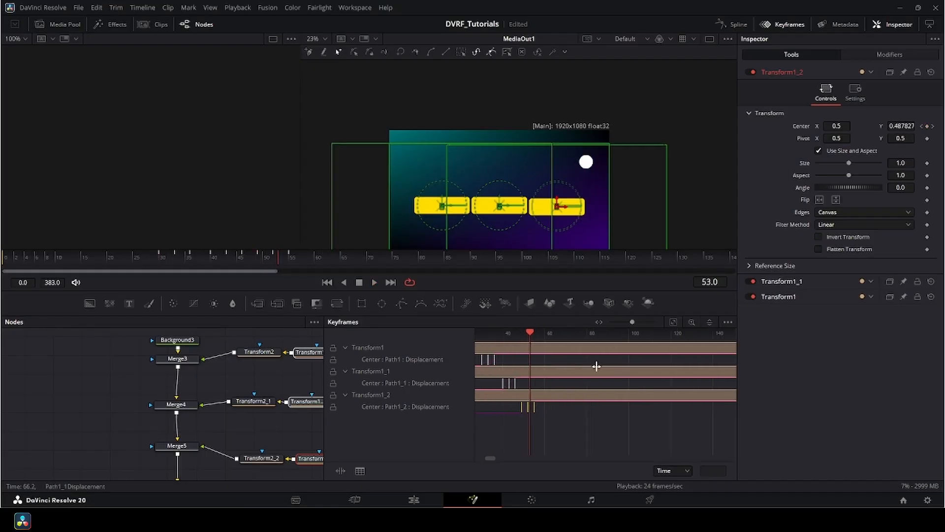
{"action": "key", "text": "space"}
{"action": "left_click", "coordinate": [783, 27]}
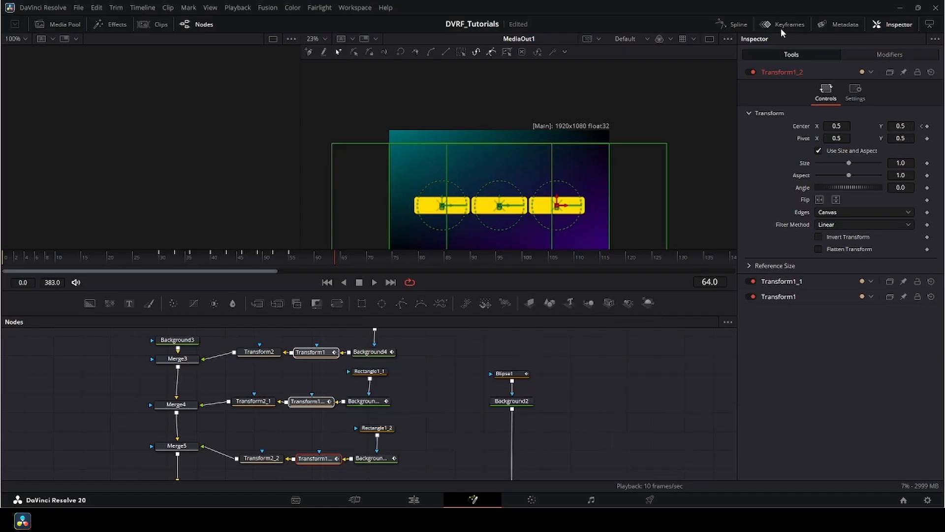
Step: Shift Background4's color keyframes so the first bar's color change starts at frame 30
{"action": "left_click", "coordinate": [415, 376]}
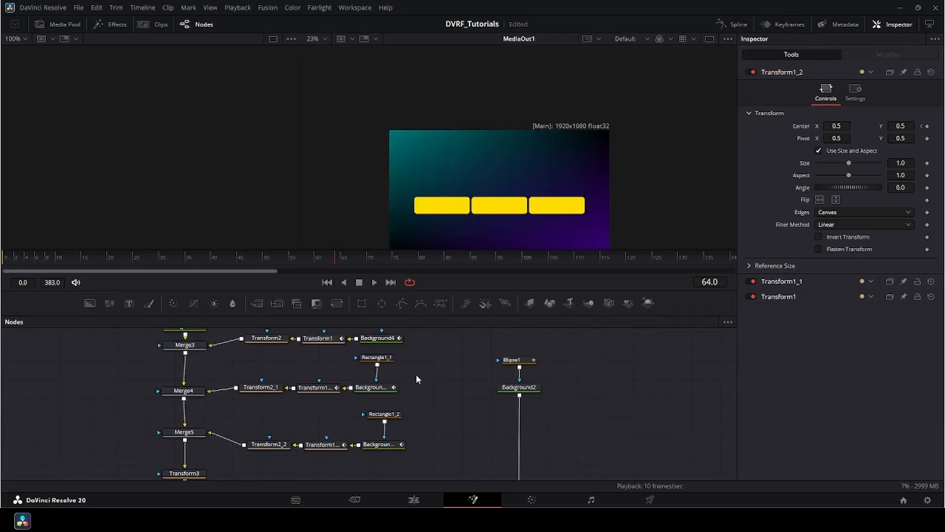
{"action": "left_click", "coordinate": [397, 361]}
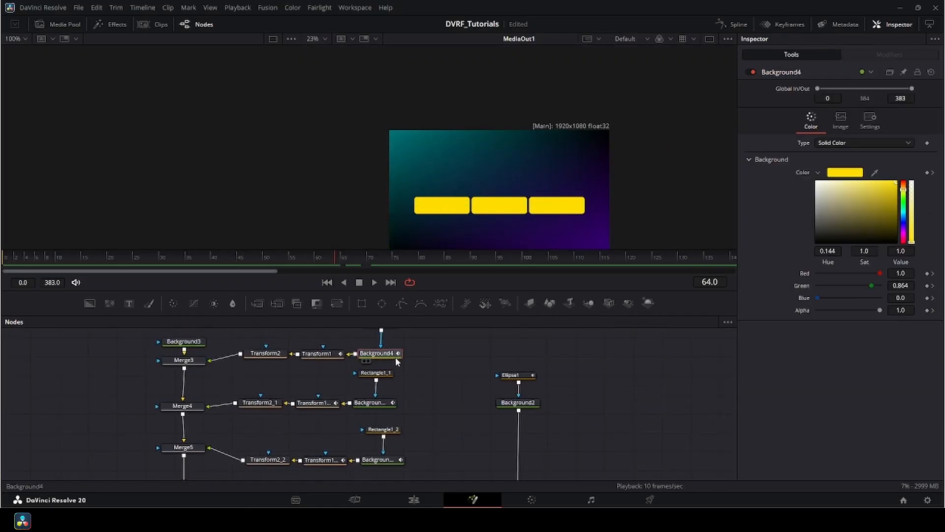
{"action": "left_click", "coordinate": [787, 26]}
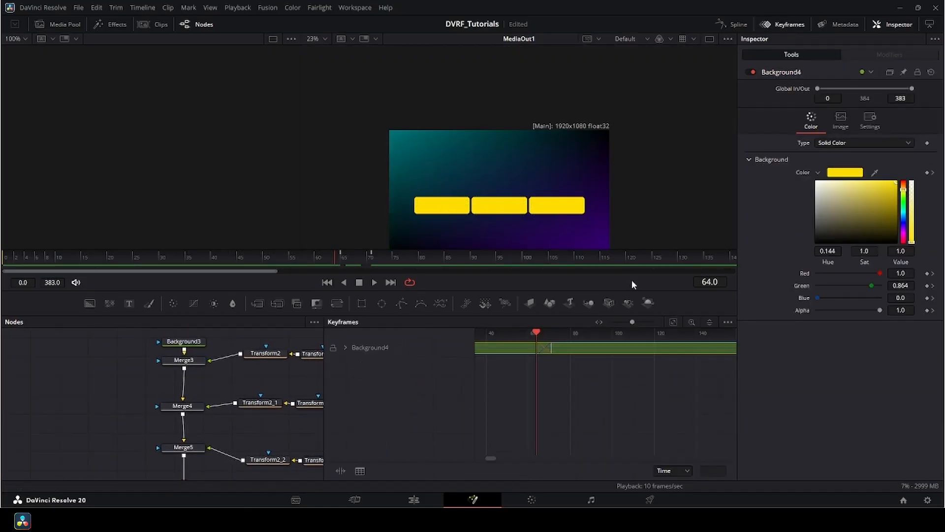
{"action": "left_click", "coordinate": [346, 348]}
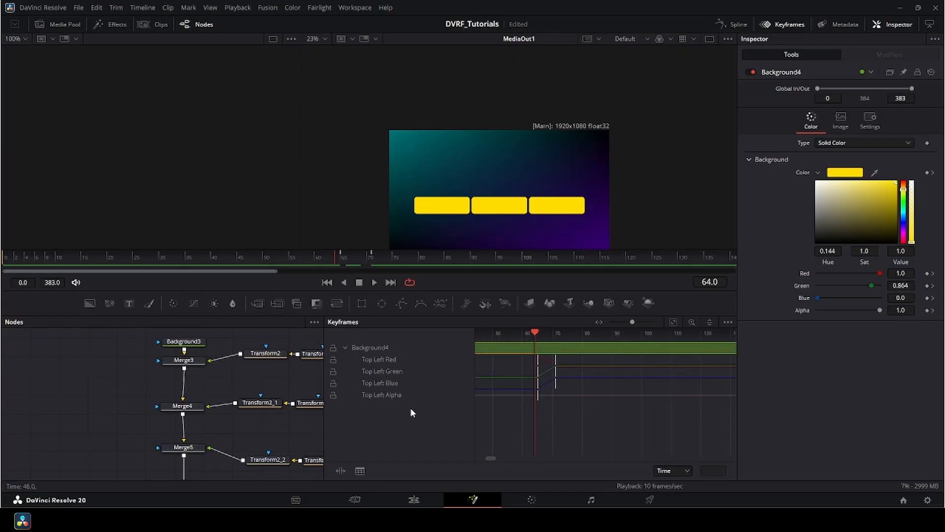
{"action": "left_click_drag", "start_coordinate": [534, 431], "coordinate": [520, 394]}
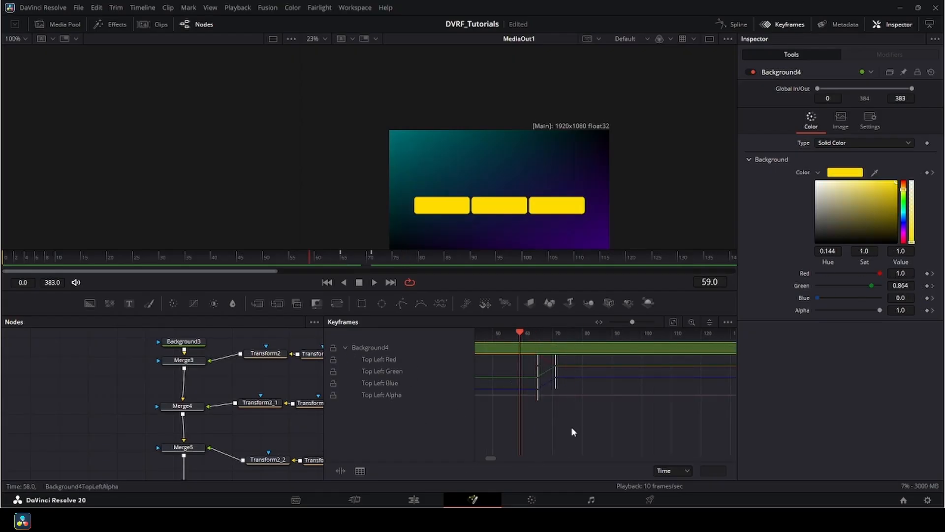
{"action": "left_click_drag", "start_coordinate": [586, 432], "coordinate": [522, 351]}
{"action": "left_click_drag", "start_coordinate": [310, 257], "coordinate": [160, 295]}
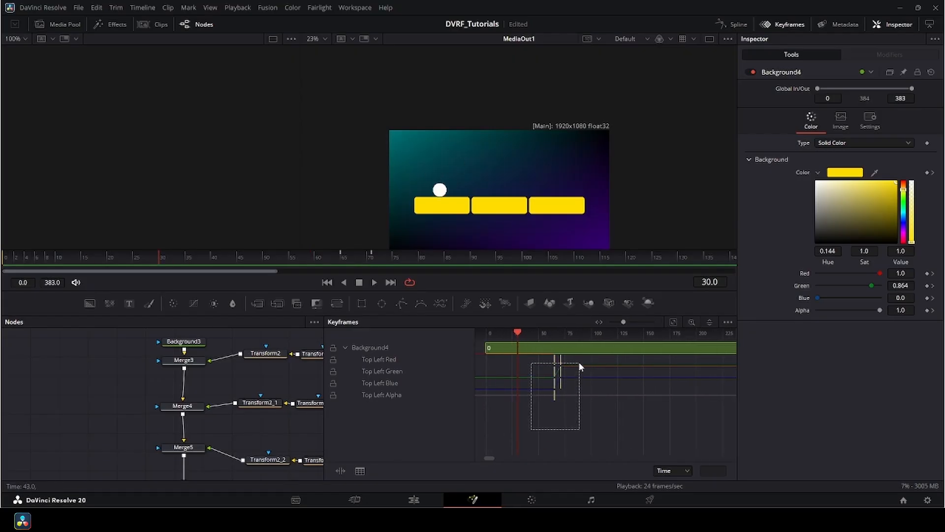
{"action": "left_click_drag", "start_coordinate": [578, 362], "coordinate": [523, 368]}
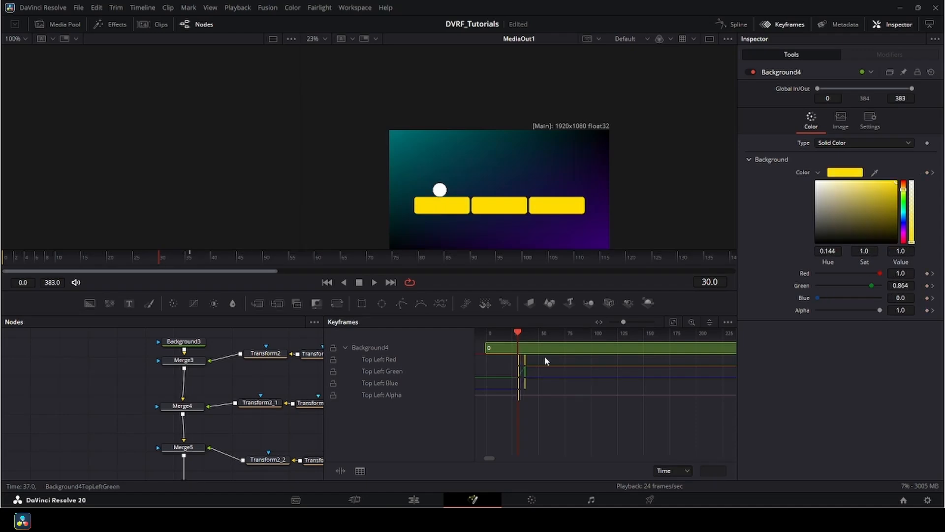
Step: Shift Background4_1's color keyframes so the second bar's color change starts at frame 40
{"action": "left_click", "coordinate": [783, 24]}
{"action": "left_click", "coordinate": [371, 402]}
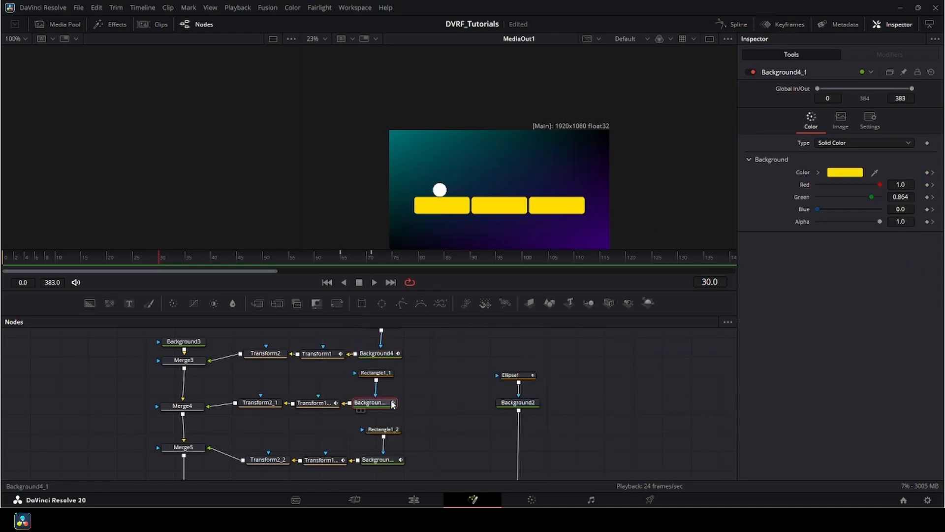
{"action": "left_click", "coordinate": [783, 25]}
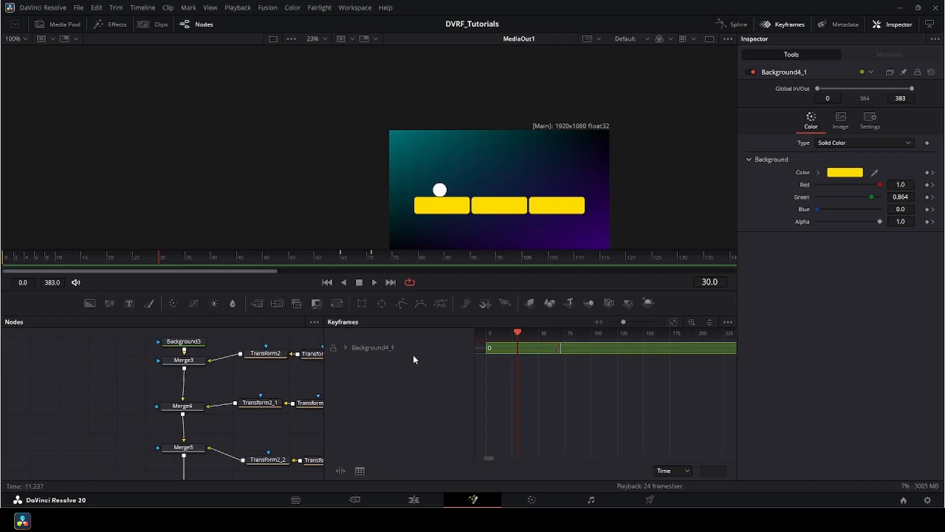
{"action": "left_click", "coordinate": [346, 347]}
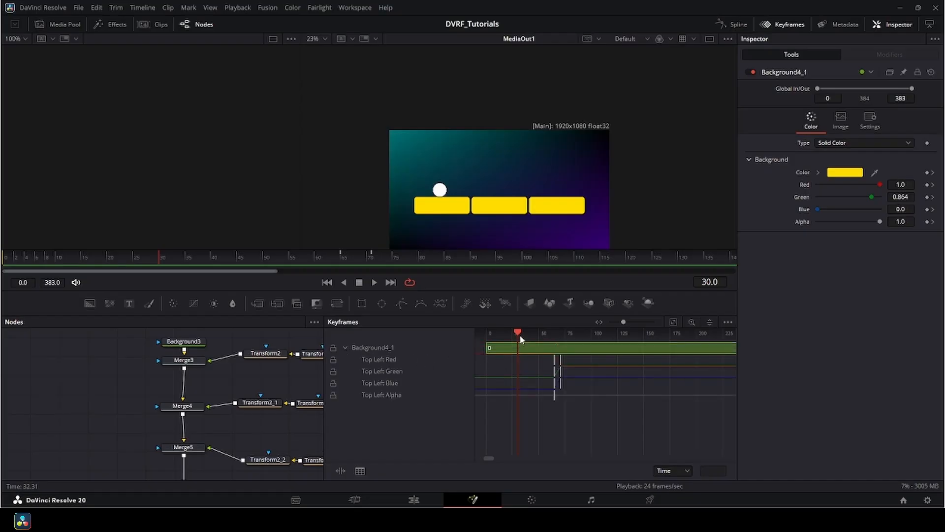
{"action": "left_click_drag", "start_coordinate": [519, 336], "coordinate": [532, 364]}
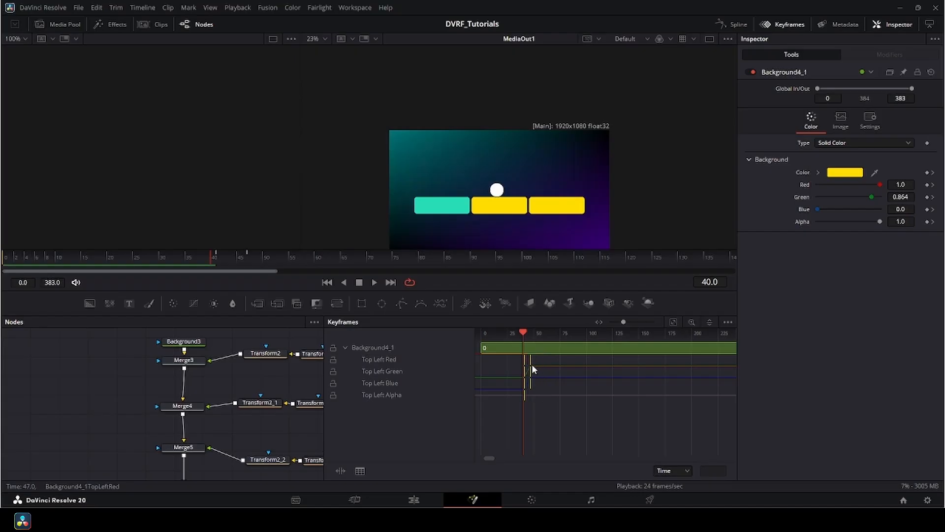
Step: Shift Background4_2's color keyframes so the third bar's color change starts at frame 49
{"action": "left_click", "coordinate": [783, 25]}
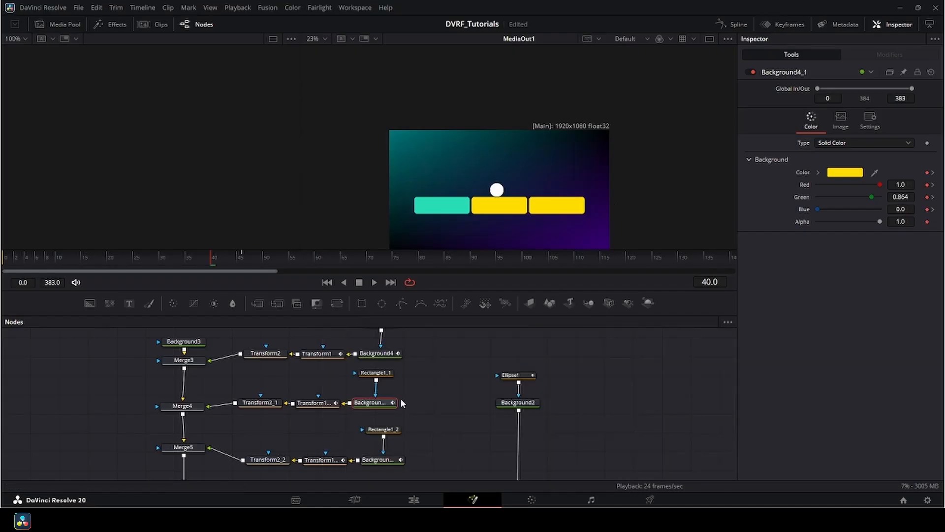
{"action": "left_click", "coordinate": [391, 462]}
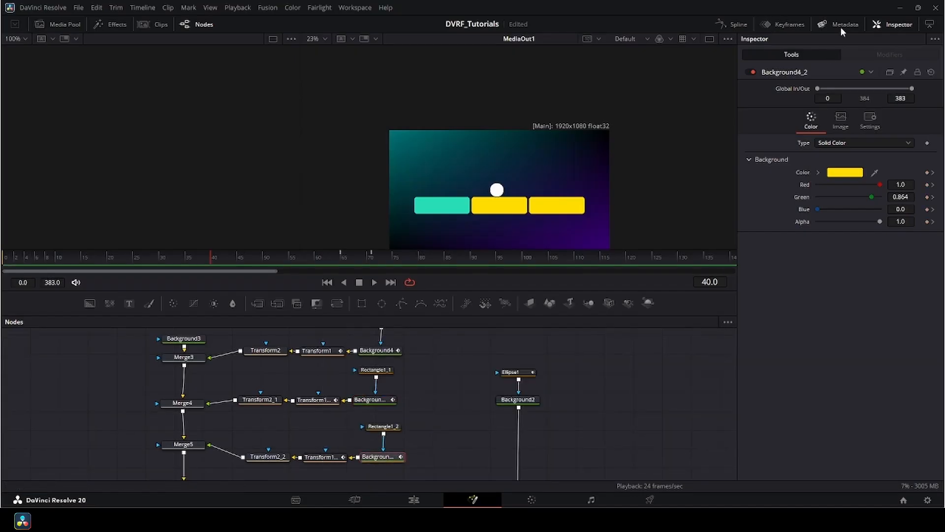
{"action": "left_click", "coordinate": [787, 25]}
{"action": "left_click", "coordinate": [346, 347]}
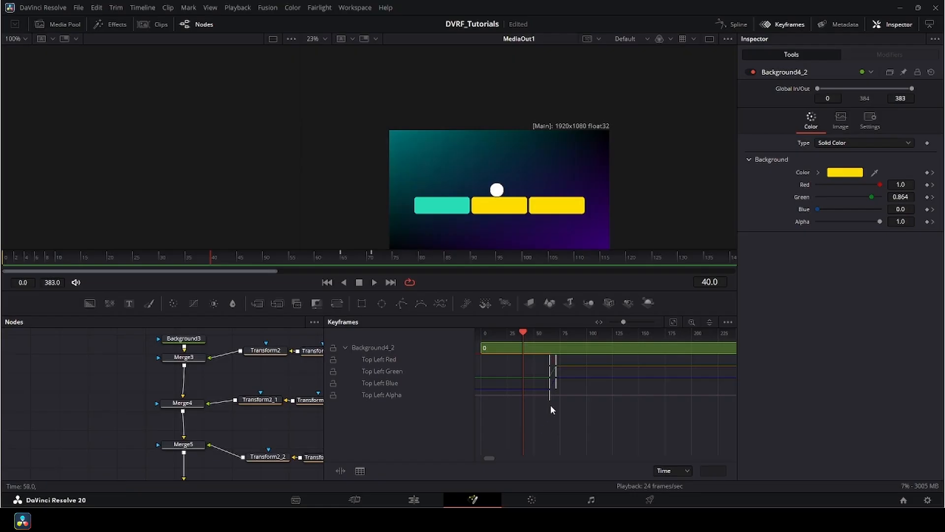
{"action": "left_click_drag", "start_coordinate": [541, 422], "coordinate": [575, 353]}
{"action": "left_click_drag", "start_coordinate": [524, 332], "coordinate": [531, 333]}
{"action": "left_click_drag", "start_coordinate": [550, 371], "coordinate": [532, 370]}
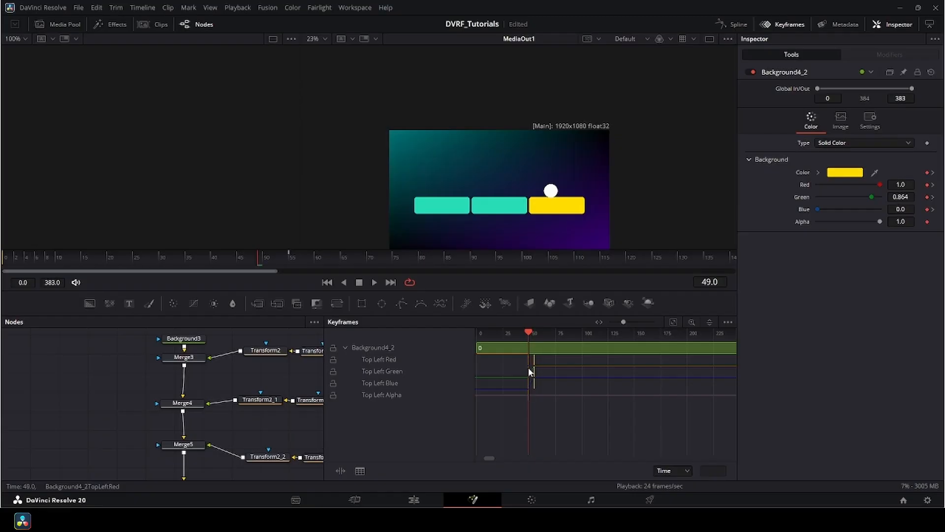
{"action": "left_click", "coordinate": [789, 24]}
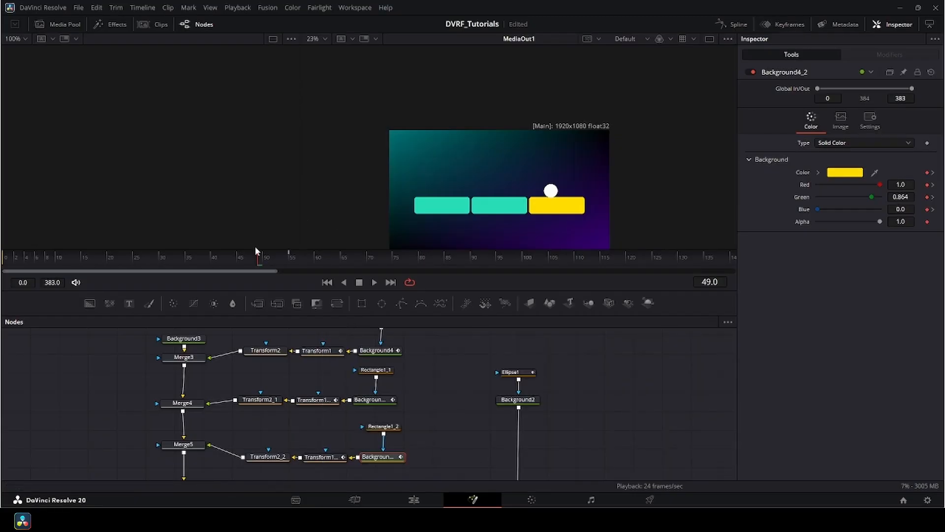
Step: Play back the animation from the start to check that each bar changes color as the circle hits it
{"action": "left_click_drag", "start_coordinate": [258, 257], "coordinate": [5, 259]}
{"action": "key", "text": "space"}
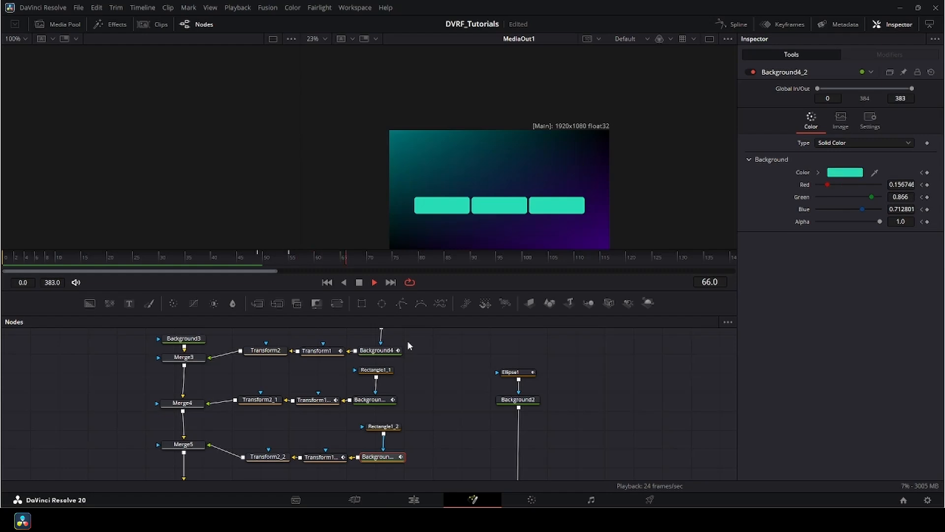
{"action": "key", "text": "space"}
{"action": "left_click_drag", "start_coordinate": [556, 176], "coordinate": [565, 120]}
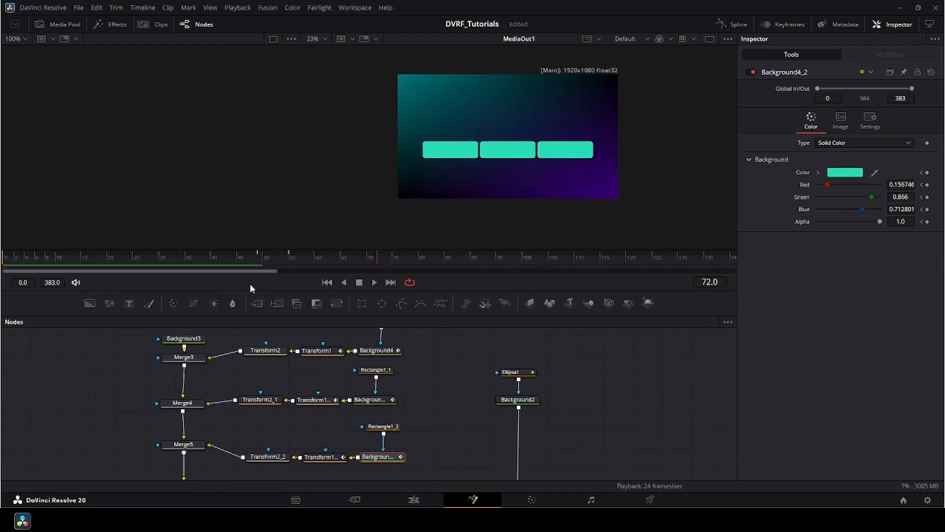
{"action": "left_click_drag", "start_coordinate": [341, 261], "coordinate": [8, 279]}
{"action": "key", "text": "space"}
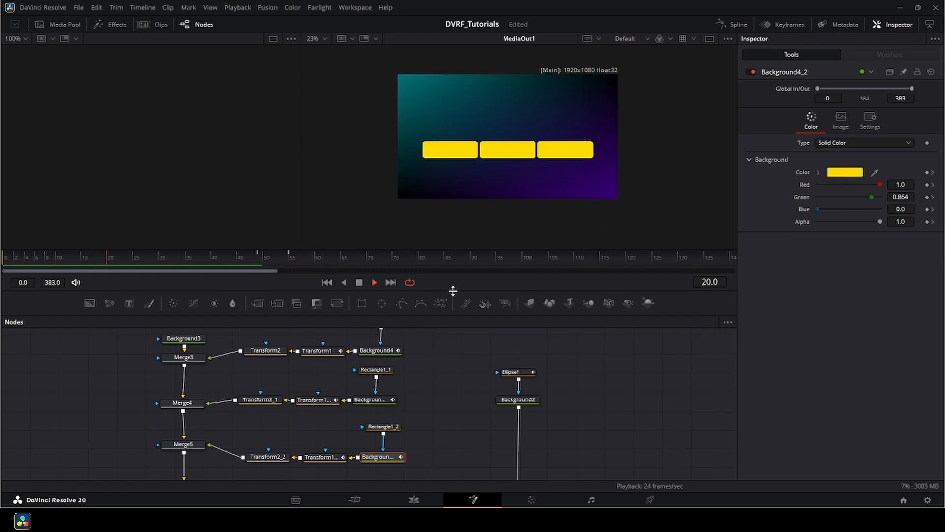